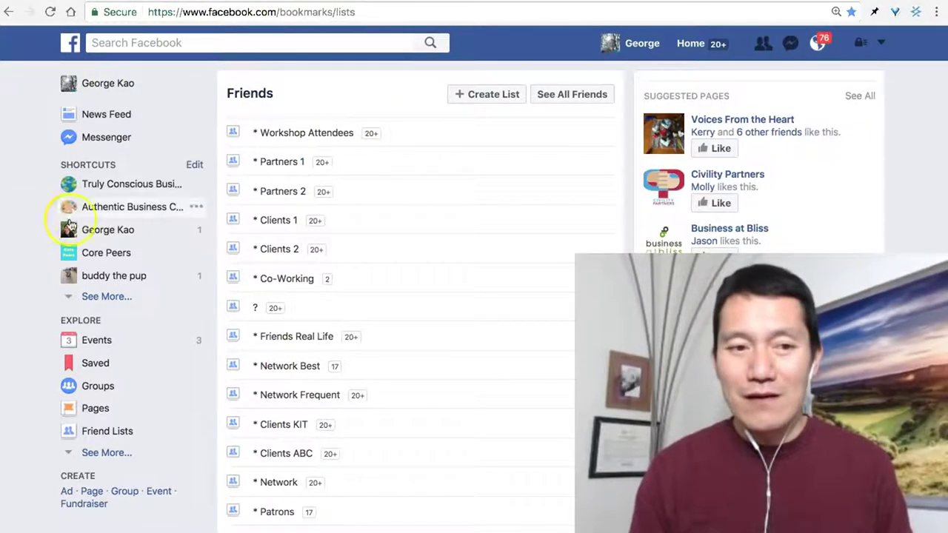
# - Open your own community Page from the left sidebar and scroll through its posts
pyautogui.click(96, 229)
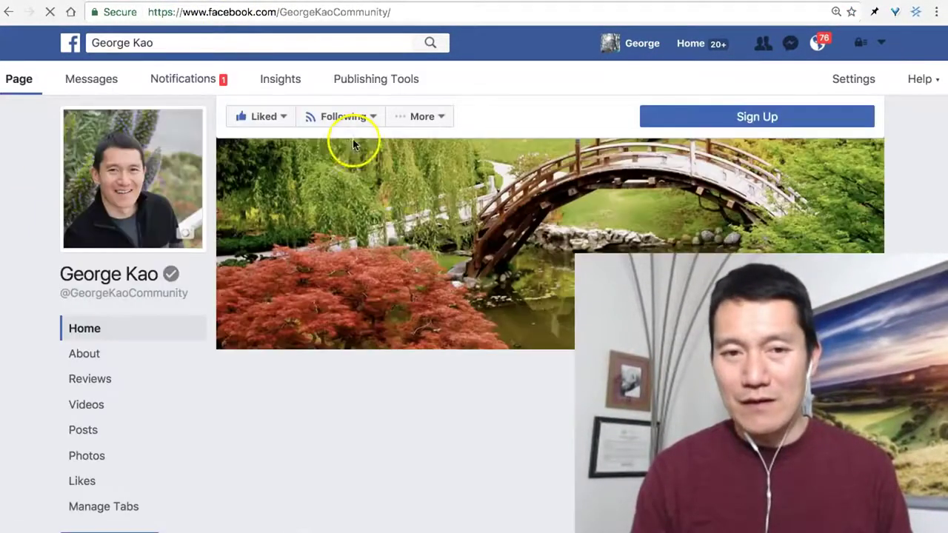
pyautogui.scroll(-20, 912, 163)
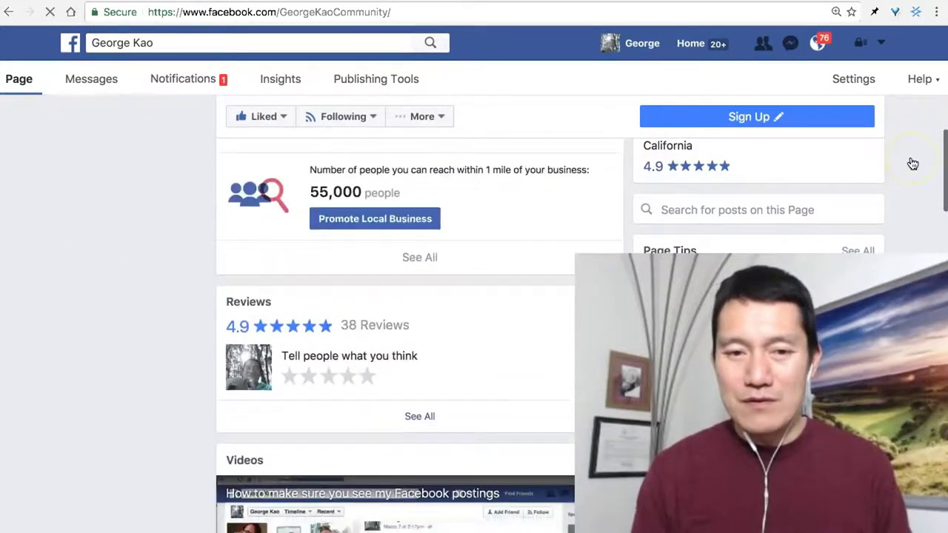
pyautogui.scroll(3, 912, 162)
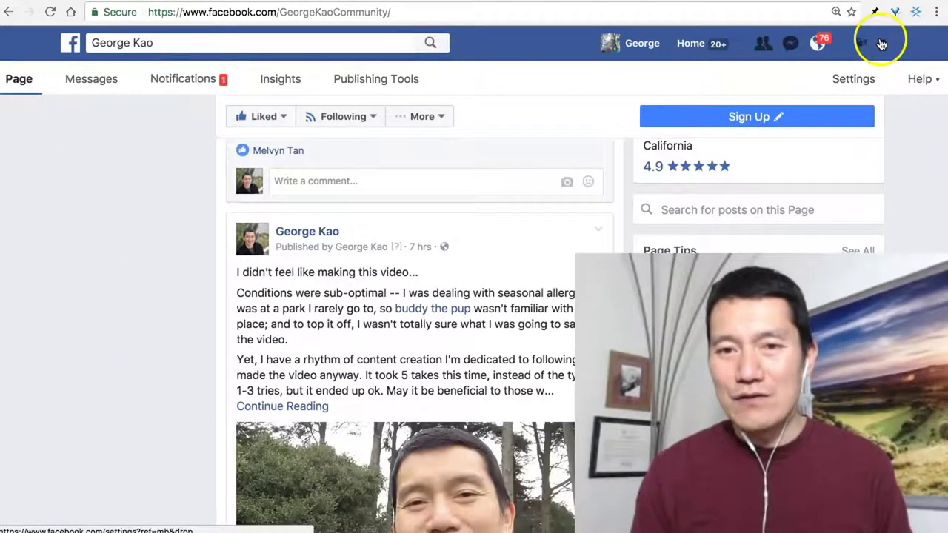
pyautogui.click(626, 42)
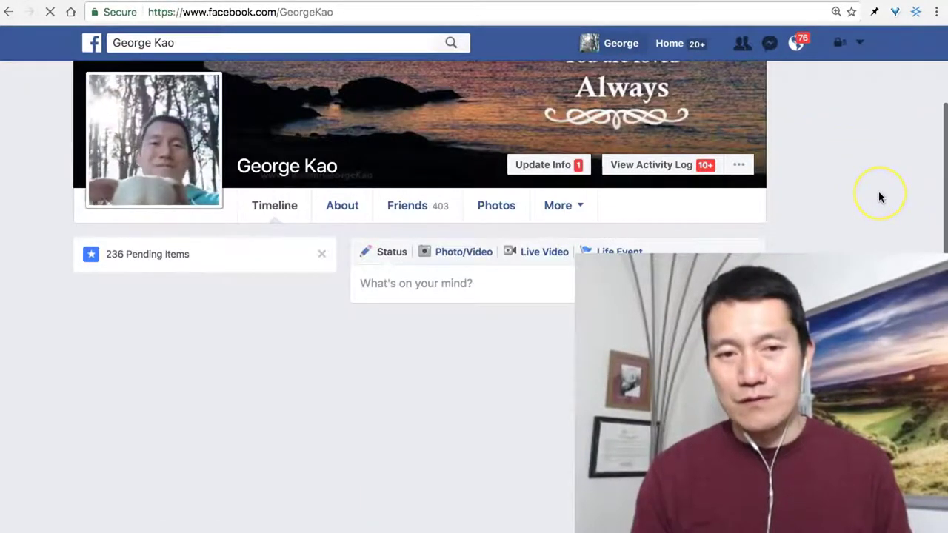
# - Scroll through the personal profile Timeline, reviewing the Intro details and recent posts
pyautogui.scroll(-2, 880, 196)
pyautogui.scroll(-1, 888, 192)
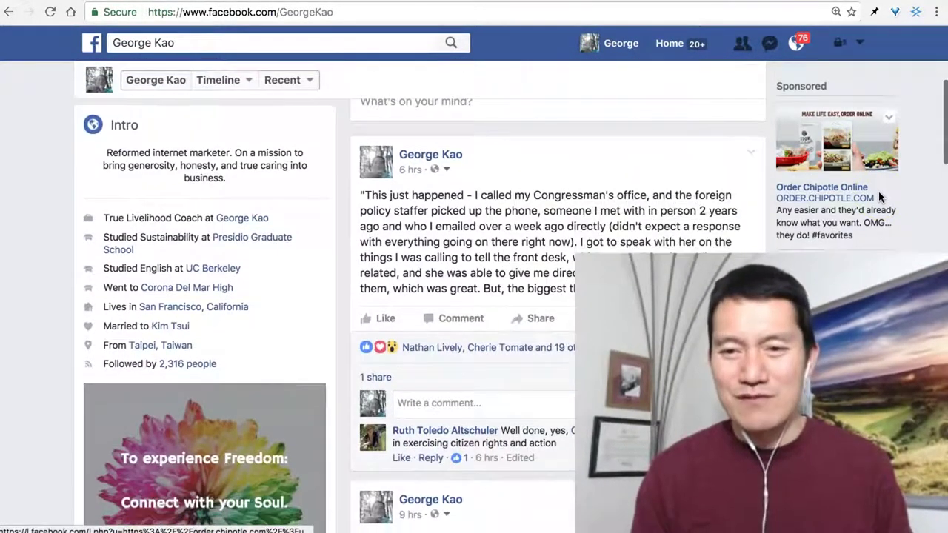
pyautogui.scroll(2, 916, 183)
pyautogui.scroll(-9, 916, 183)
pyautogui.scroll(9, 916, 183)
pyautogui.scroll(2, 915, 182)
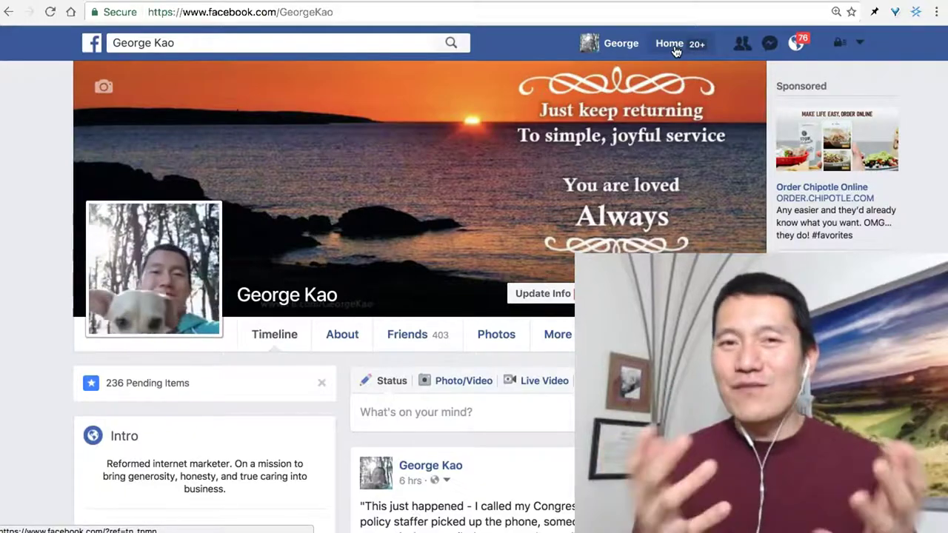
pyautogui.scroll(-5, 674, 48)
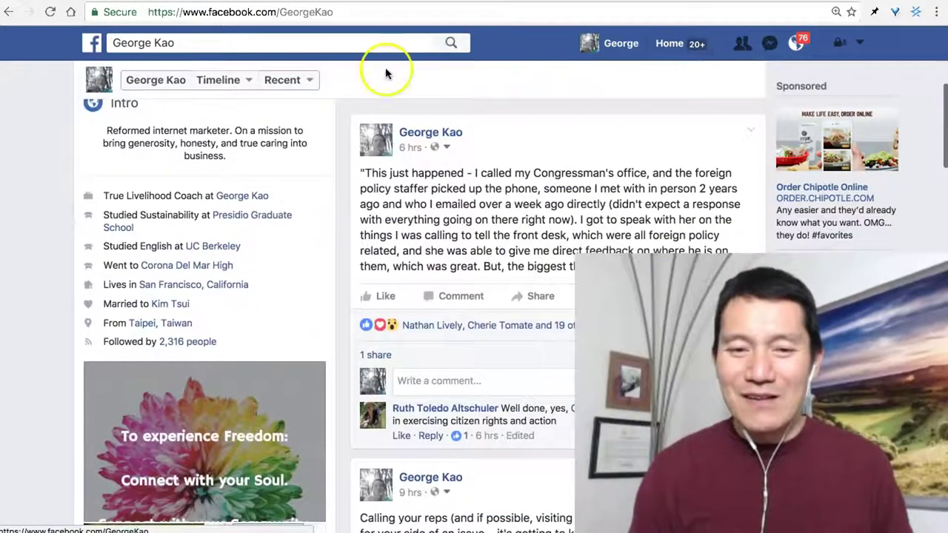
pyautogui.moveTo(376, 337)
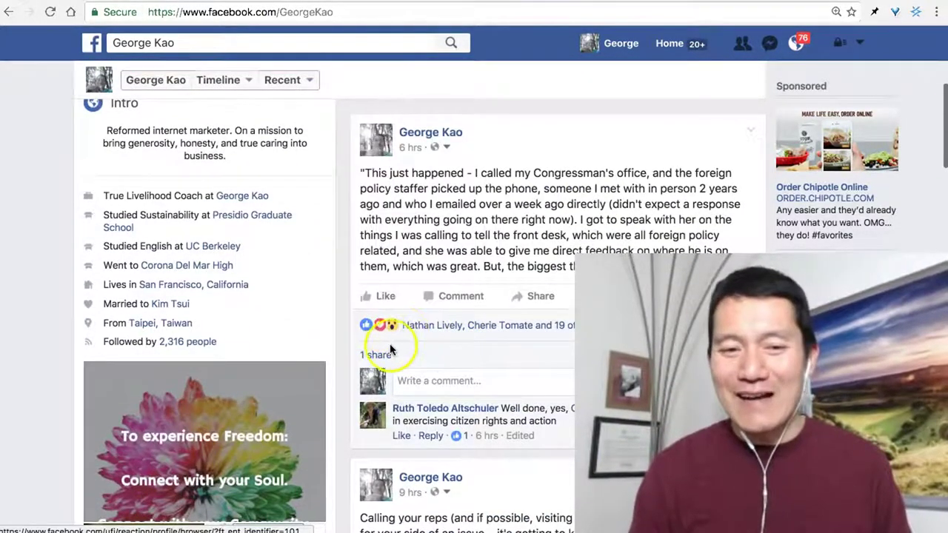
pyautogui.scroll(4, 527, 210)
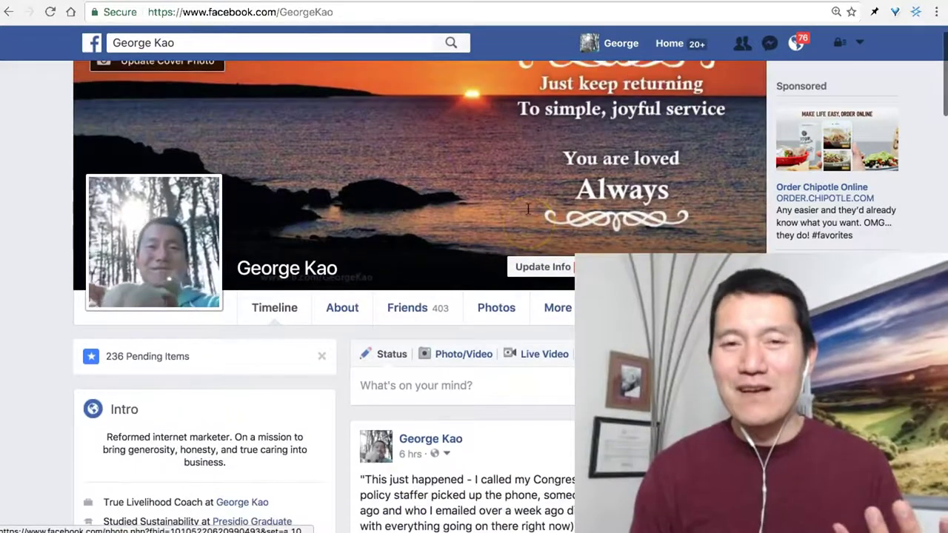
pyautogui.scroll(-4, 527, 210)
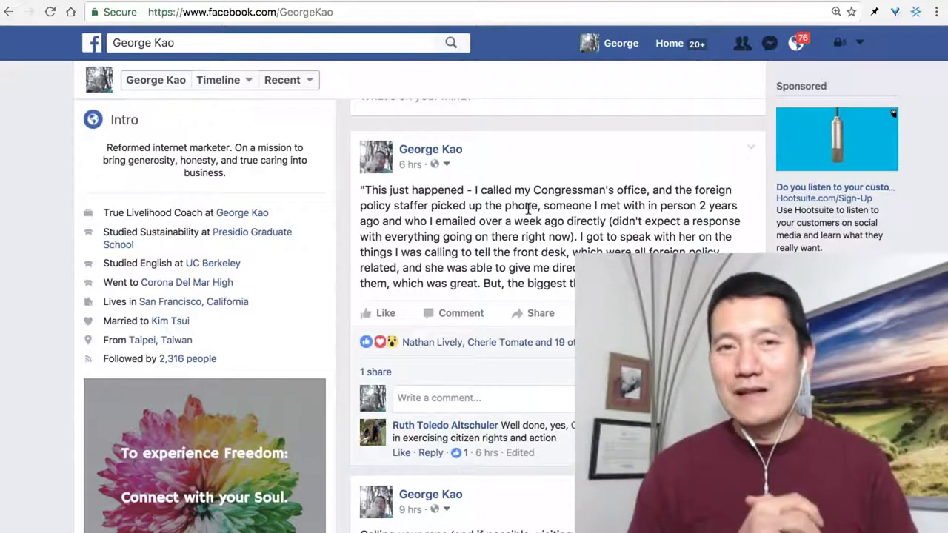
# - Return to the News Feed and Like the pink dress profile-picture post
pyautogui.click(668, 46)
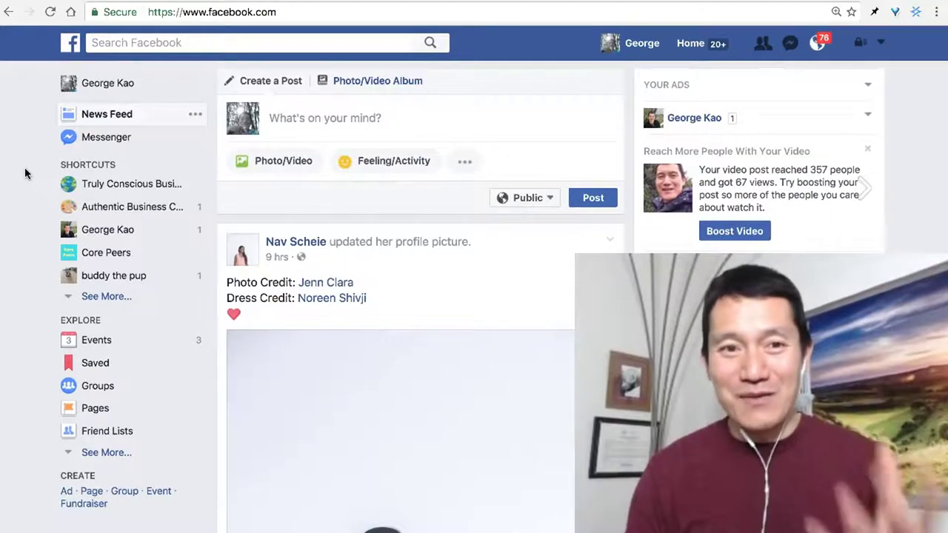
pyautogui.scroll(-3, 25, 173)
pyautogui.scroll(-5, 25, 173)
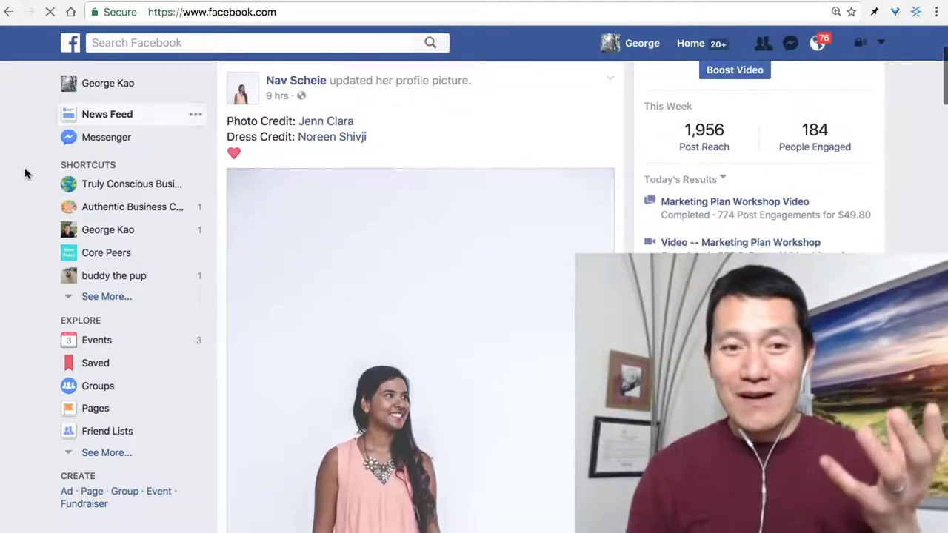
pyautogui.scroll(-2, 25, 173)
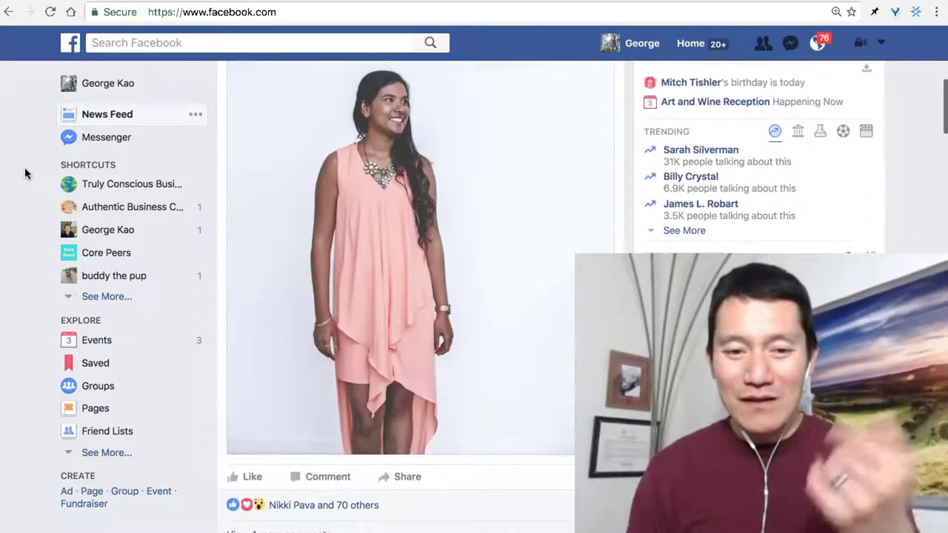
pyautogui.click(250, 479)
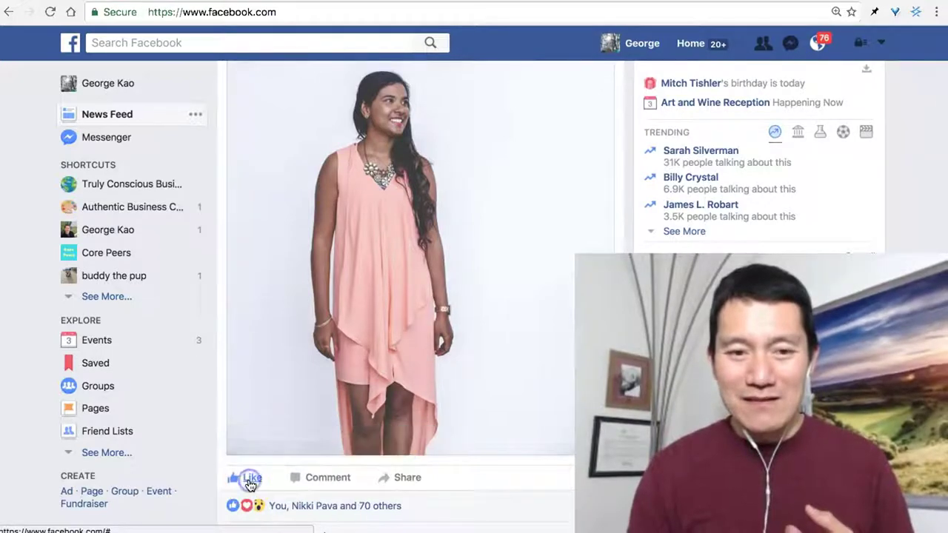
# - Scroll back to the top of the News Feed and expand the Explore shortcuts list
pyautogui.scroll(-1, 30, 244)
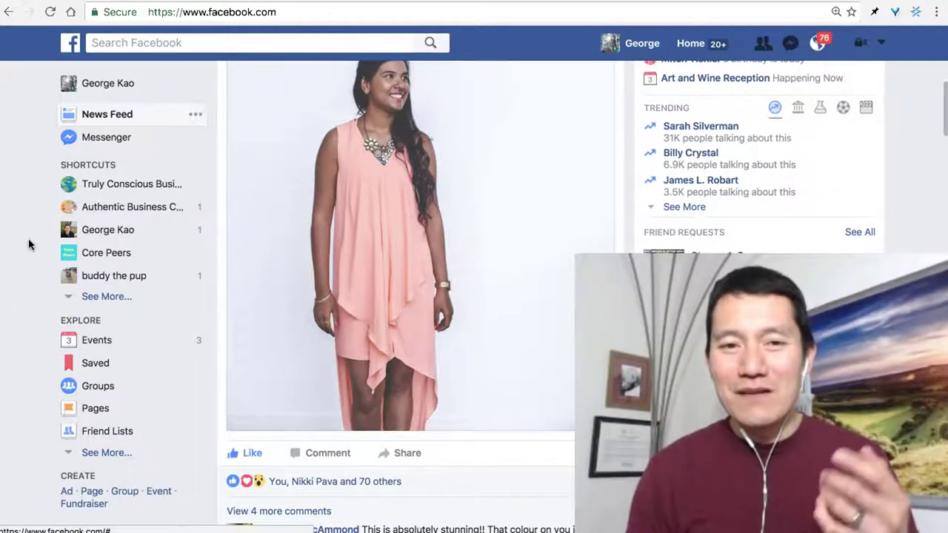
pyautogui.scroll(-1, 29, 244)
pyautogui.scroll(1, 30, 244)
pyautogui.scroll(-5, 29, 244)
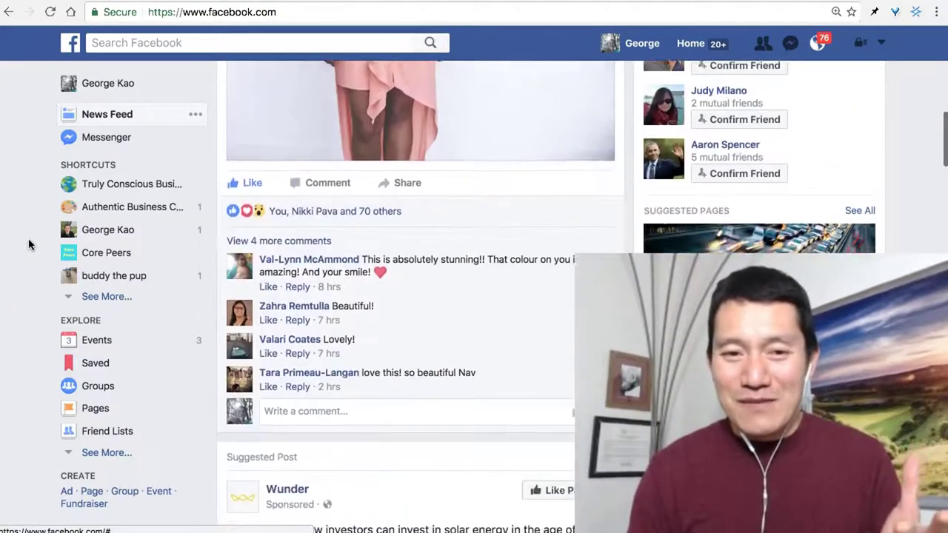
pyautogui.scroll(-7, 28, 244)
pyautogui.scroll(1, 28, 245)
pyautogui.scroll(-5, 28, 244)
pyautogui.scroll(-12, 29, 245)
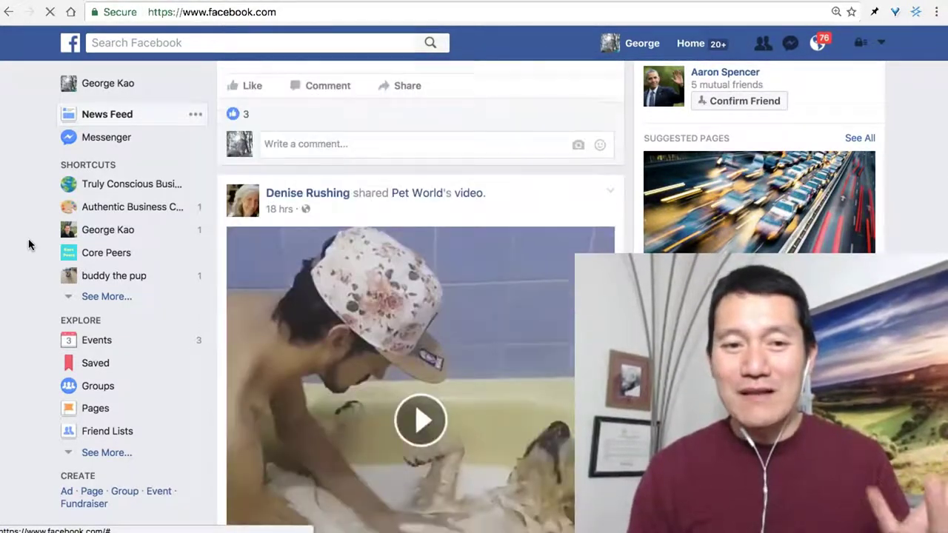
pyautogui.scroll(-5, 29, 245)
pyautogui.scroll(1, 29, 244)
pyautogui.scroll(-3, 28, 244)
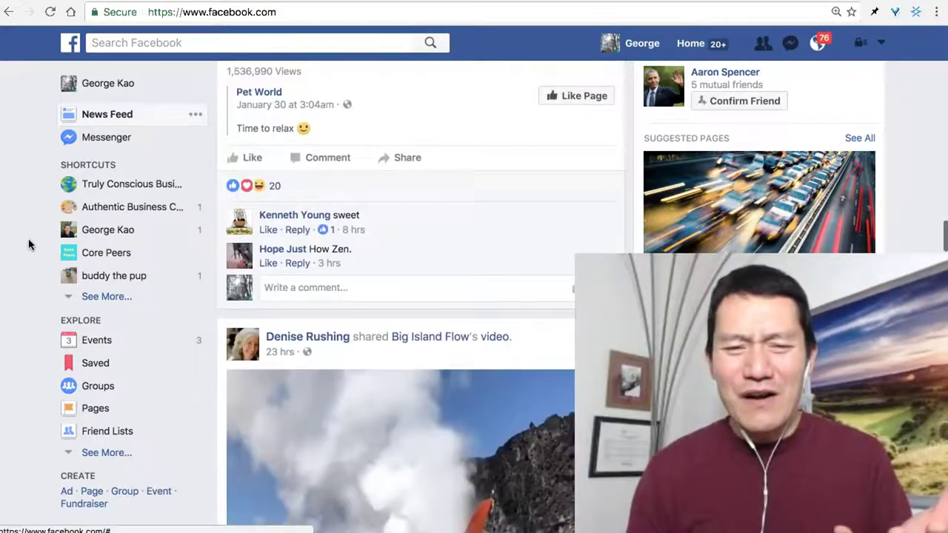
pyautogui.scroll(-8, 29, 244)
pyautogui.scroll(20, 28, 244)
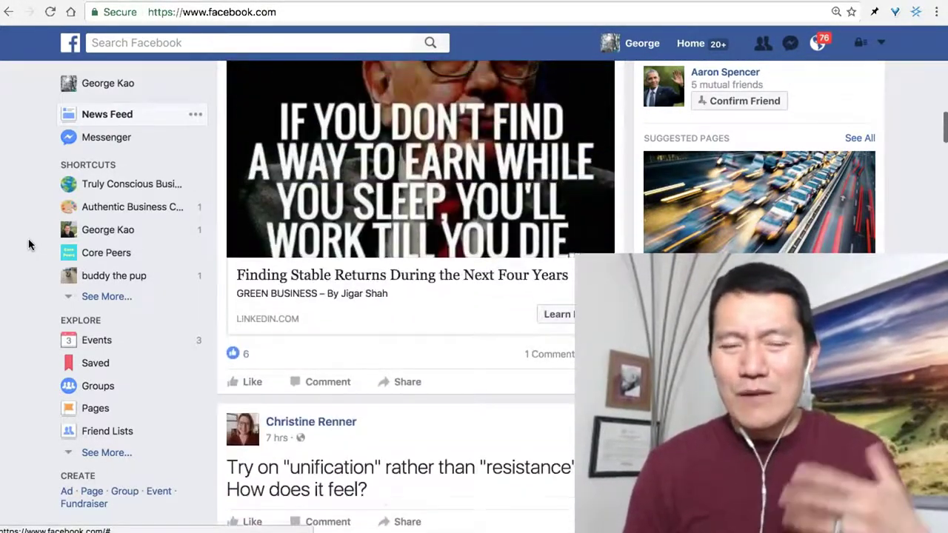
pyautogui.scroll(15, 28, 240)
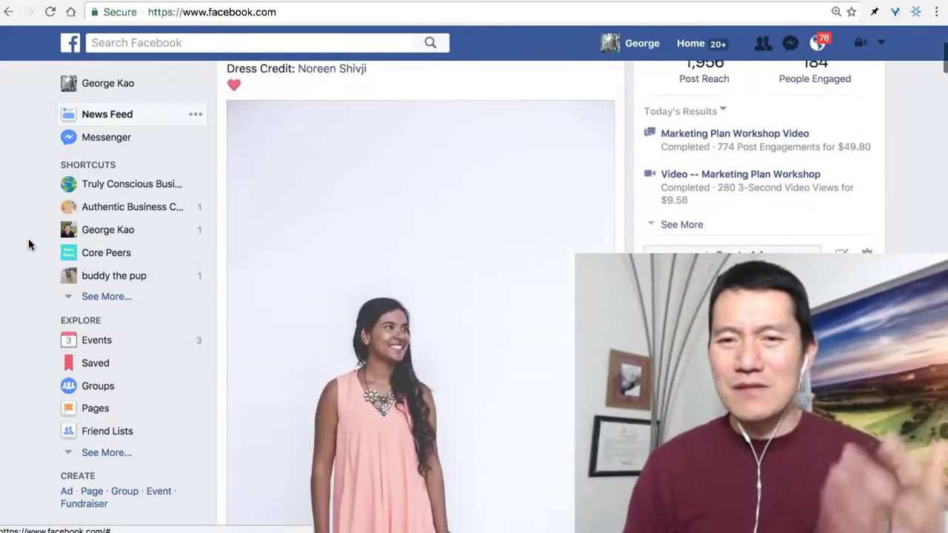
pyautogui.scroll(4, 28, 238)
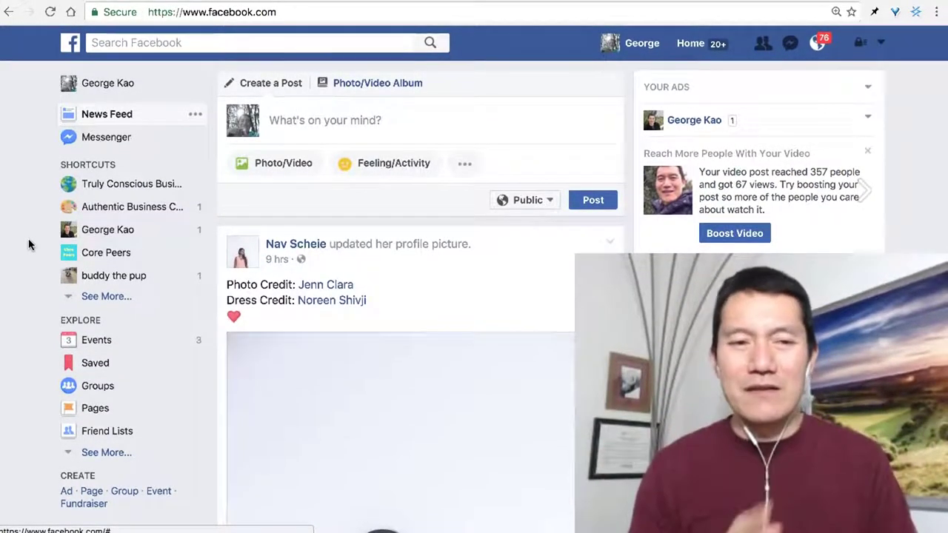
pyautogui.click(31, 219)
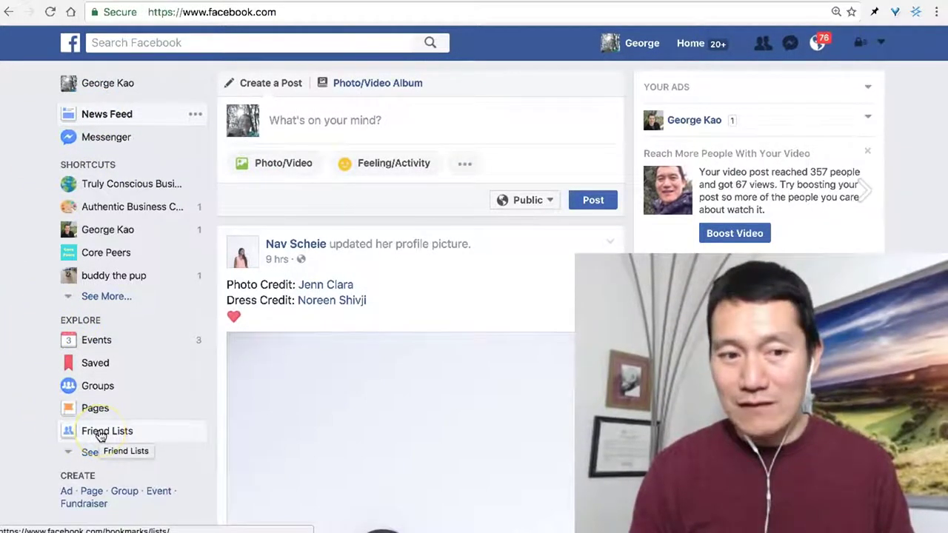
pyautogui.click(89, 452)
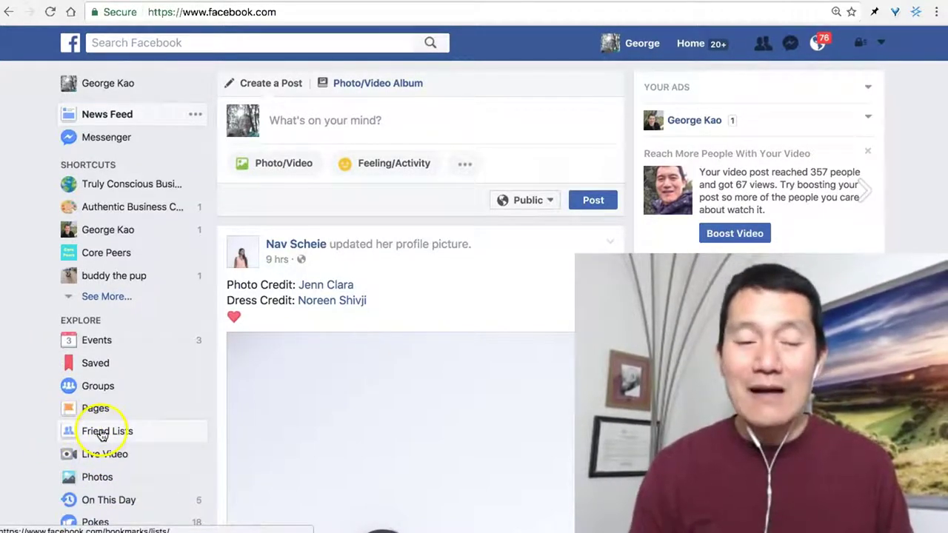
# - Go to the Friend Lists overview and start a new list with + Create List
pyautogui.click(102, 433)
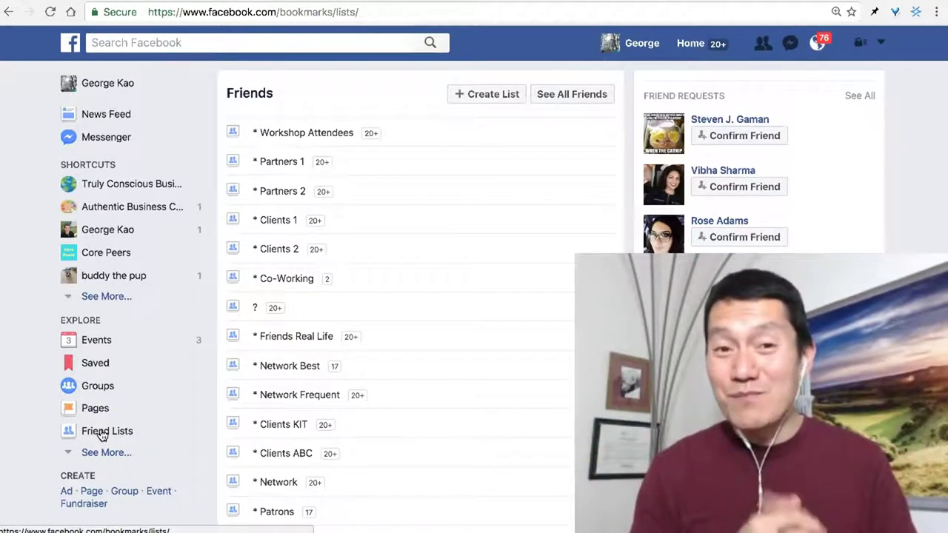
pyautogui.click(377, 14)
pyautogui.click(9, 190)
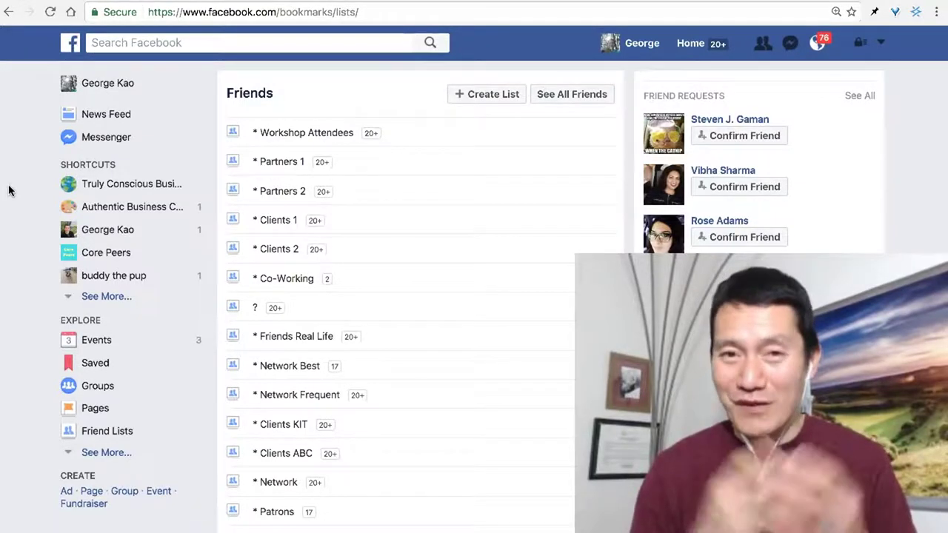
pyautogui.click(9, 191)
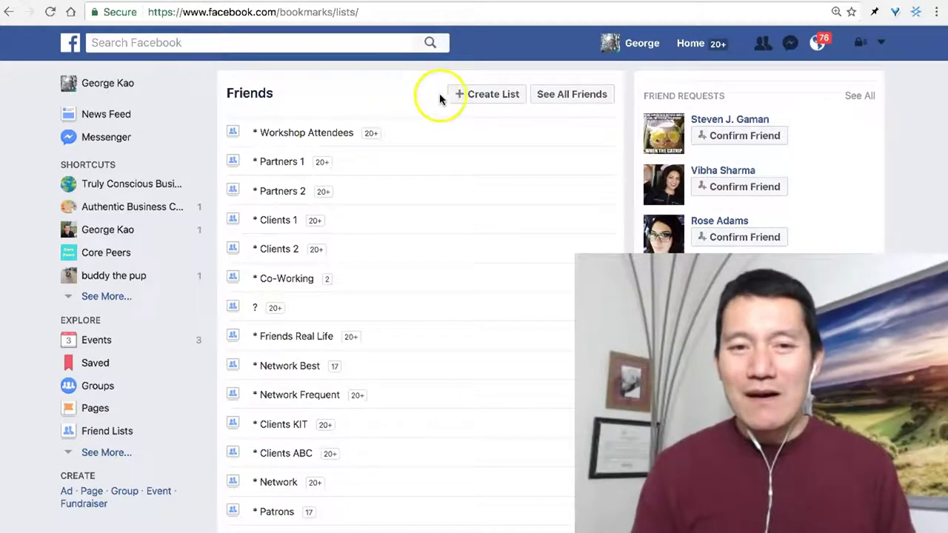
pyautogui.click(474, 96)
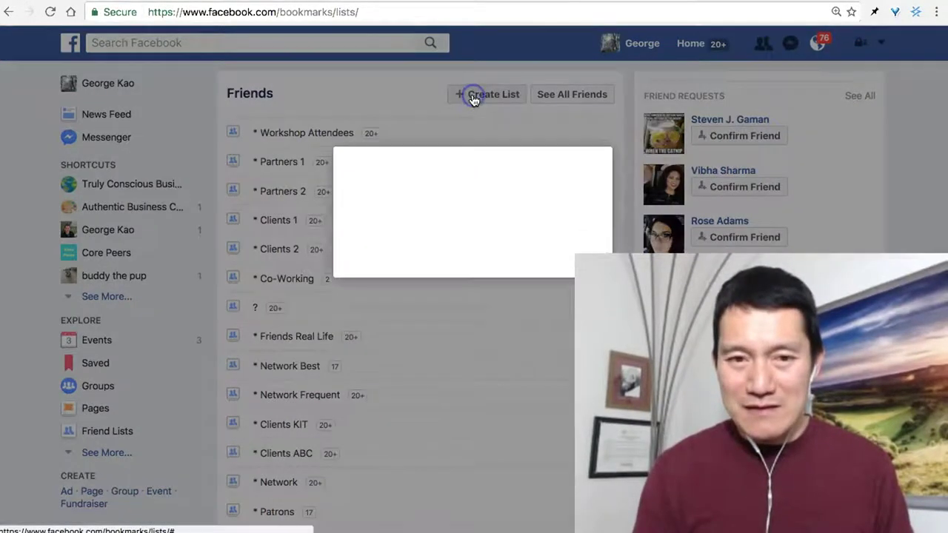
# - Name the new friend list 'Client Example'
pyautogui.click(447, 222)
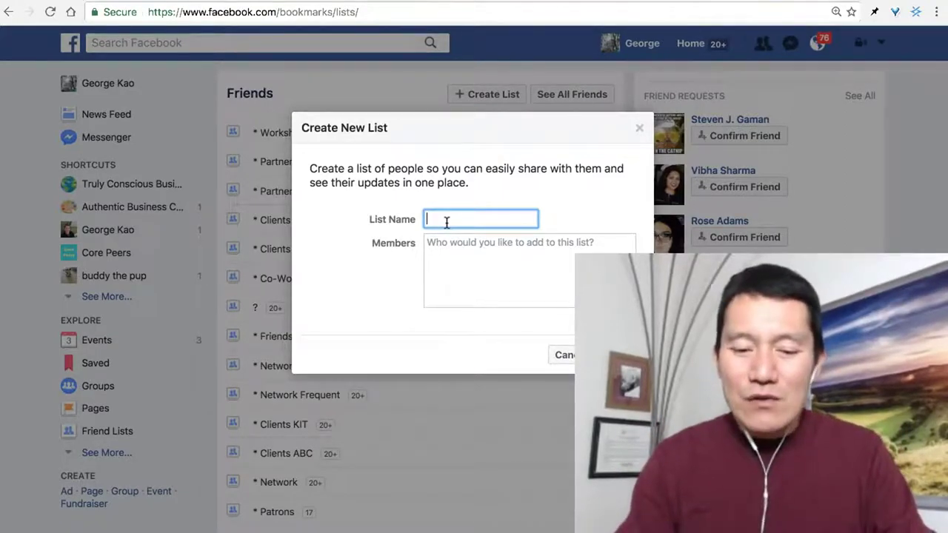
pyautogui.write('Client Example')
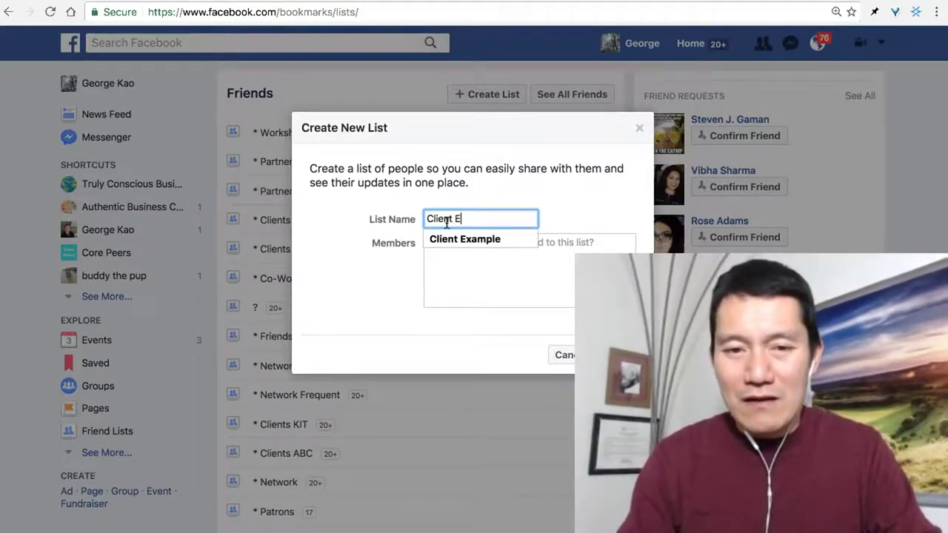
pyautogui.click(429, 240)
pyautogui.tripleClick(485, 216)
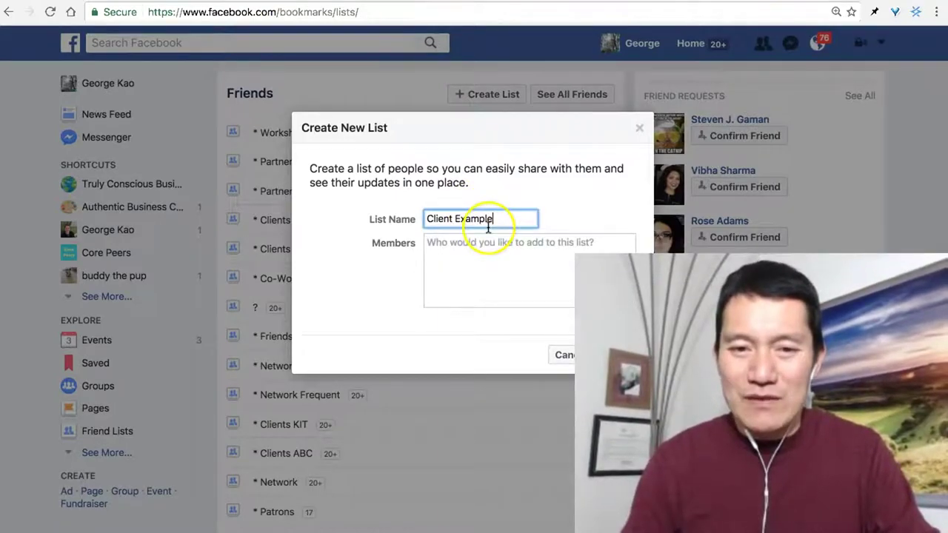
pyautogui.write('Client')
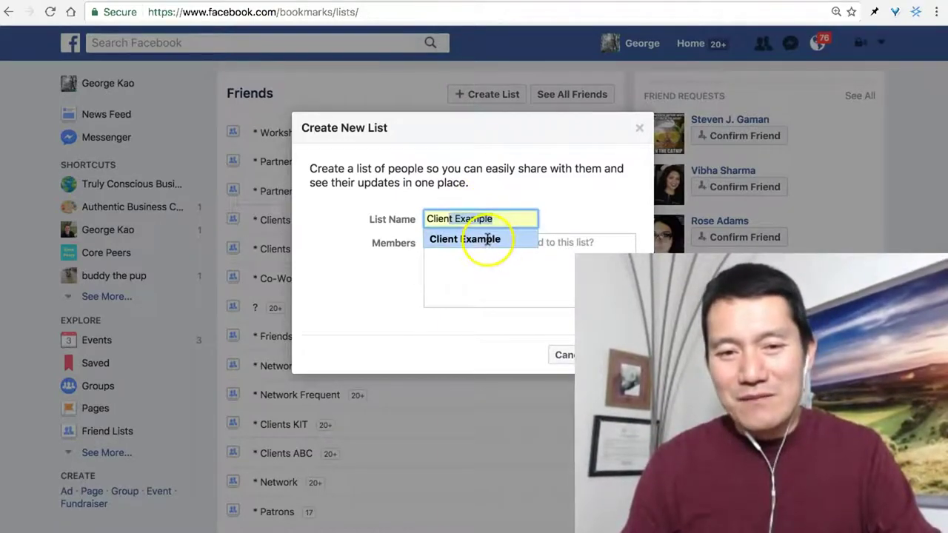
pyautogui.press('BackSpace')
pyautogui.press('BackSpace')
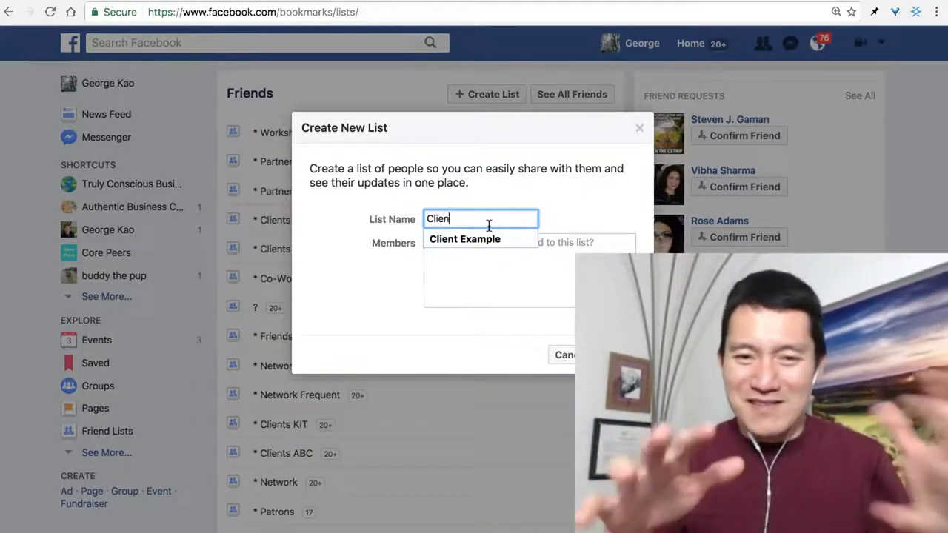
pyautogui.write('t Example')
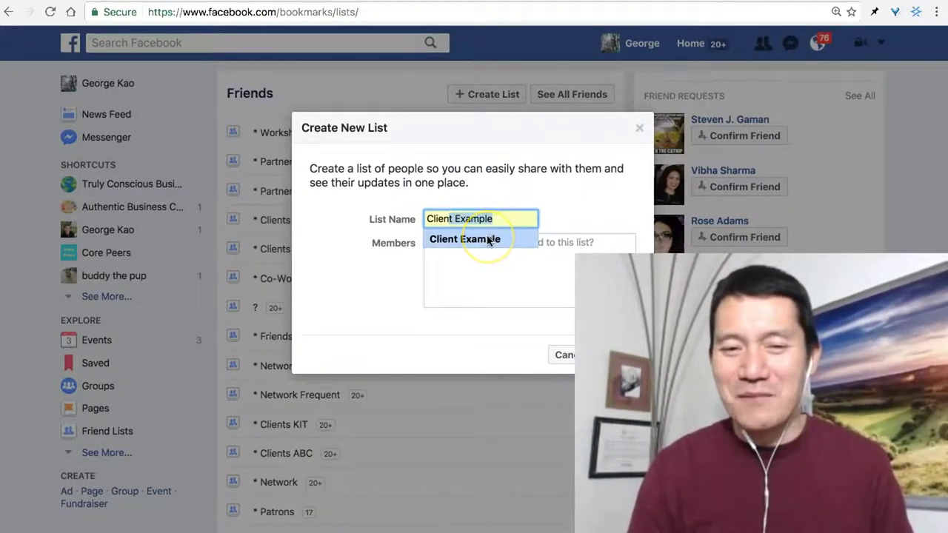
pyautogui.click(488, 239)
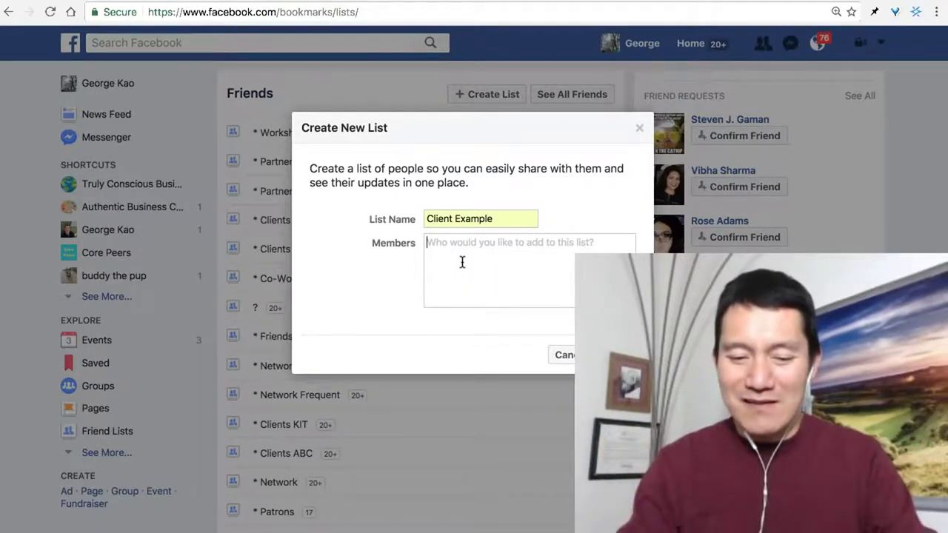
# - Add two matching friends as members in the Members box
pyautogui.write('andy')
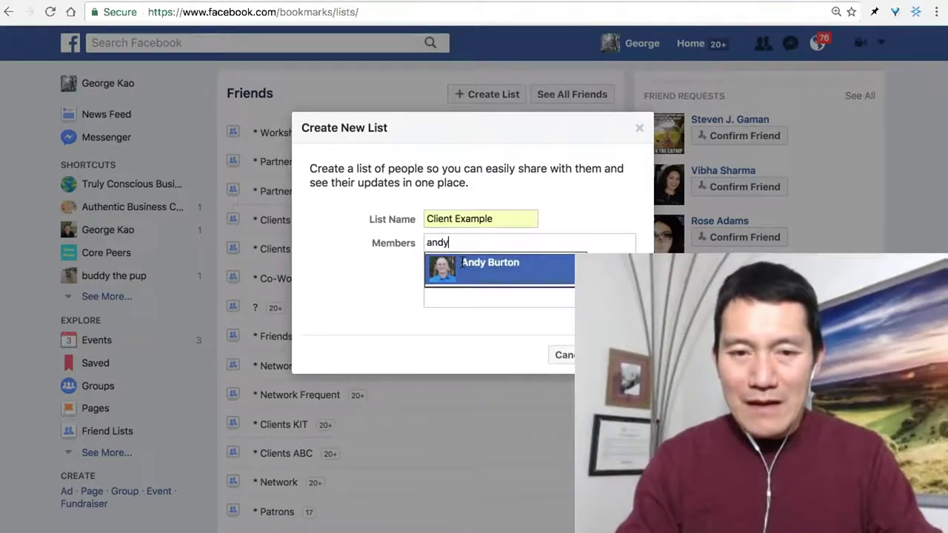
pyautogui.press('Return')
pyautogui.write('n Nikk')
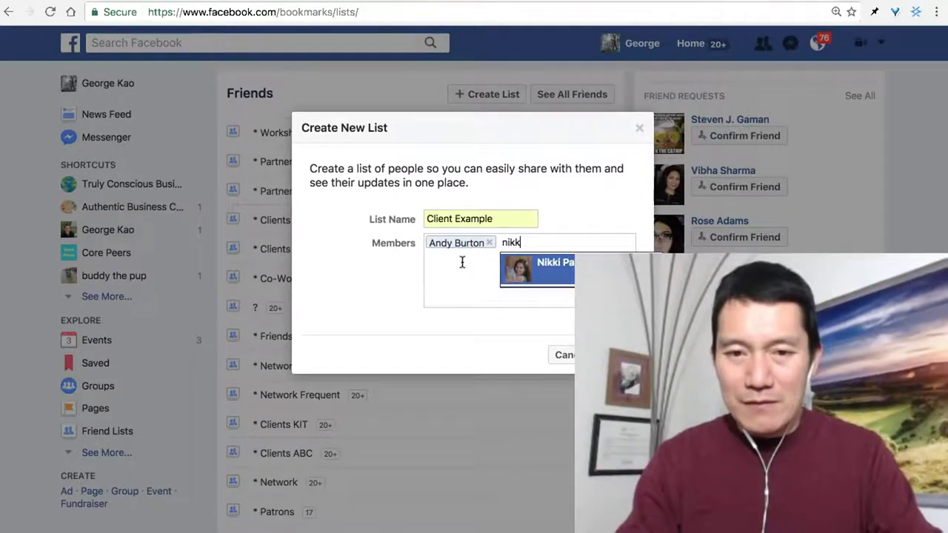
pyautogui.press('Return')
pyautogui.click(469, 262)
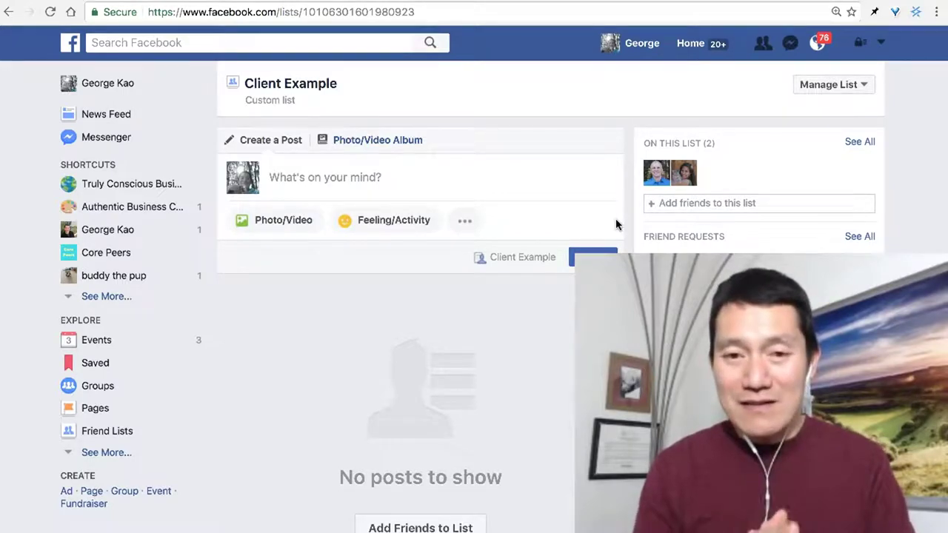
pyautogui.click(413, 331)
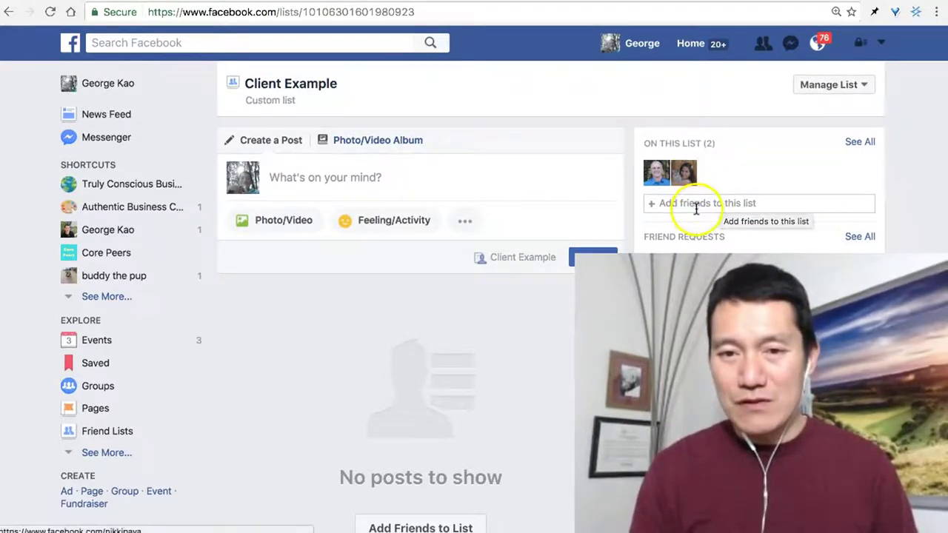
# - Add Alegria Partners as the list's third member by searching 'aleg'
pyautogui.click(695, 208)
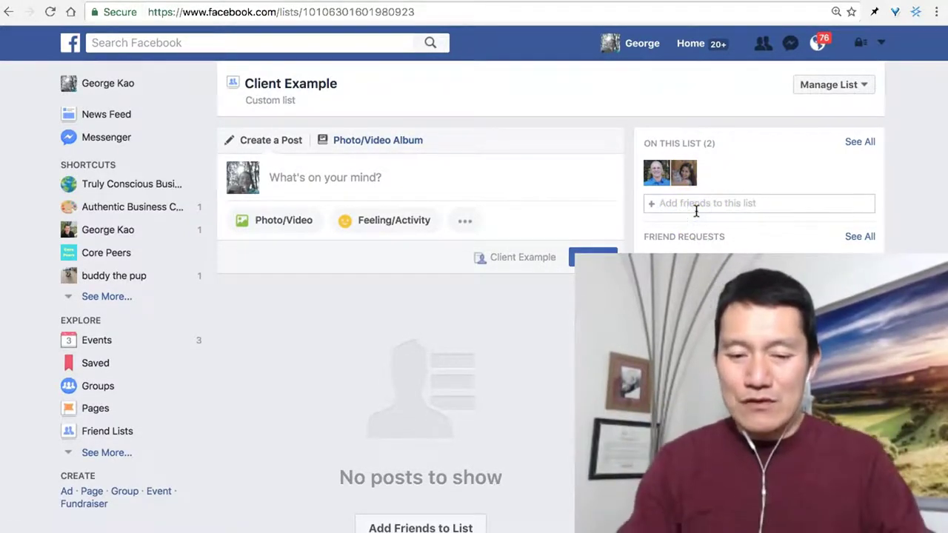
pyautogui.write('alegr')
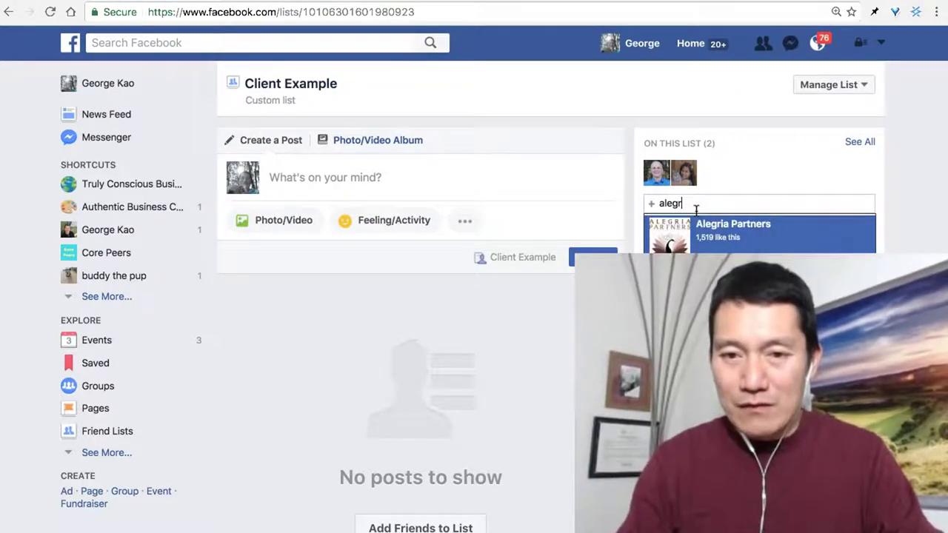
pyautogui.doubleClick(715, 203)
pyautogui.press('BackSpace')
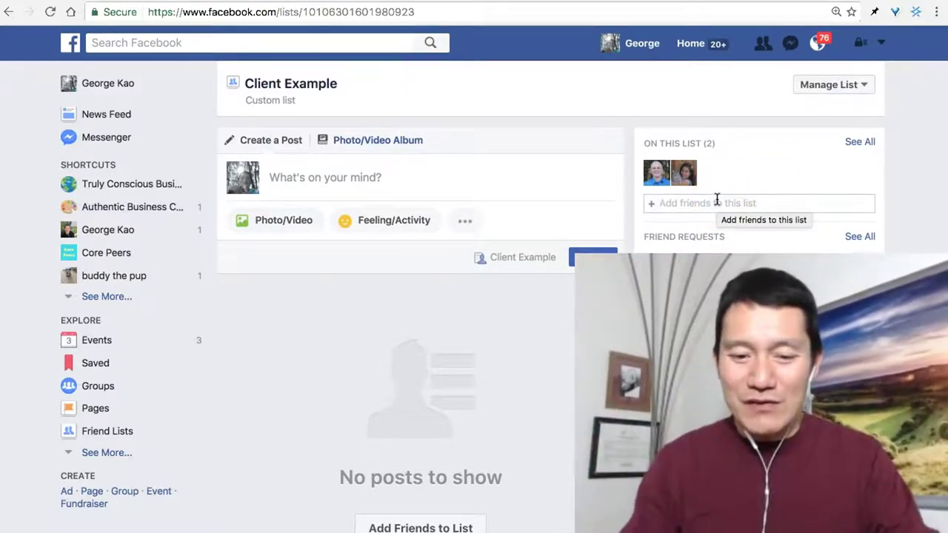
pyautogui.click(717, 201)
pyautogui.write('aleg')
pyautogui.click(717, 232)
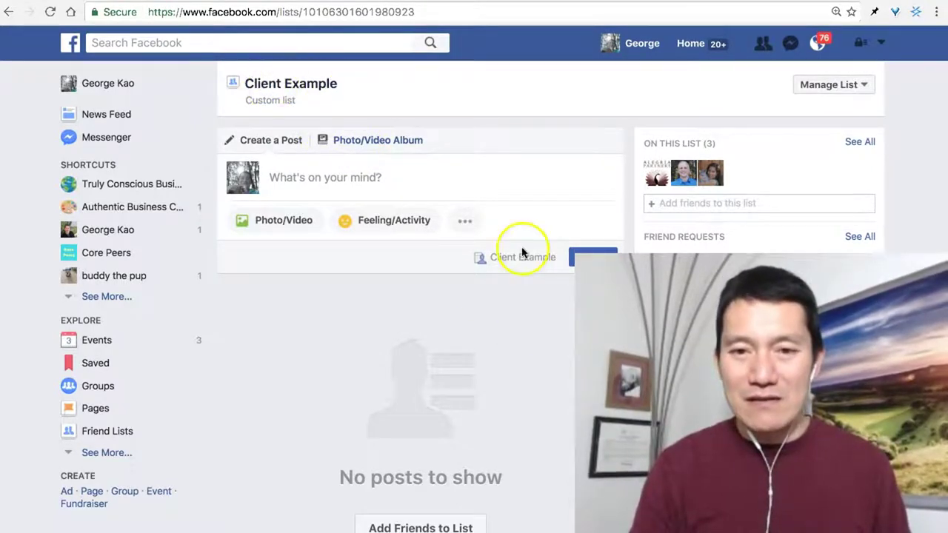
pyautogui.click(695, 201)
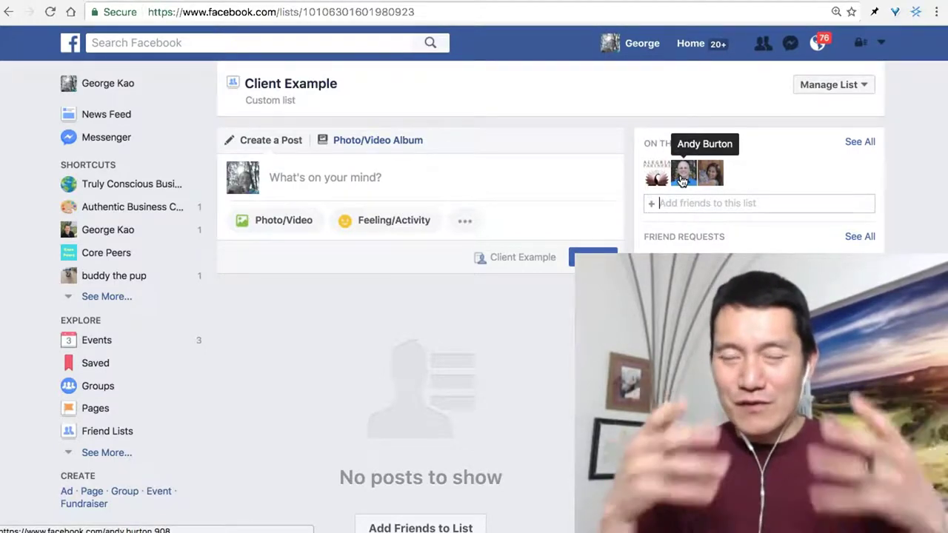
pyautogui.click(648, 200)
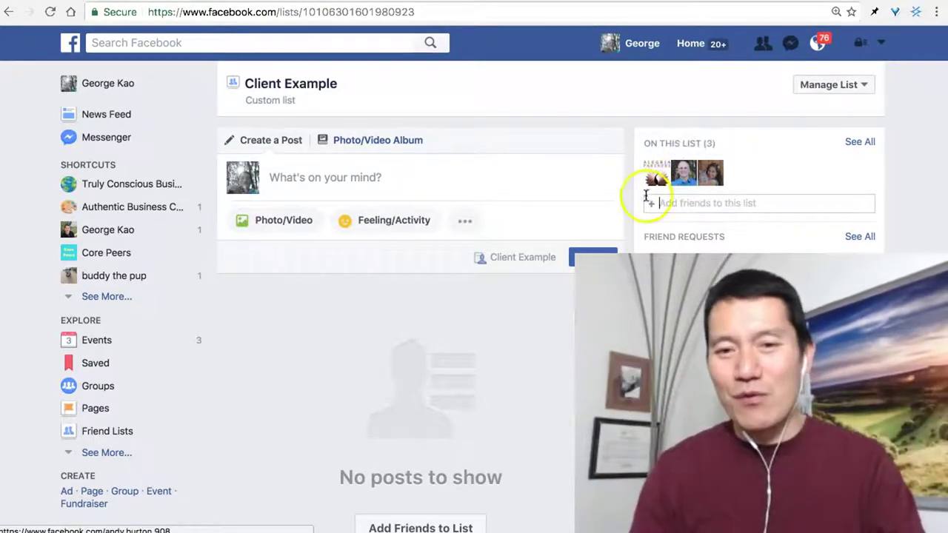
# - Clear the unmatched 'eagerly' entry from the list's member search
pyautogui.write('eagerly growing')
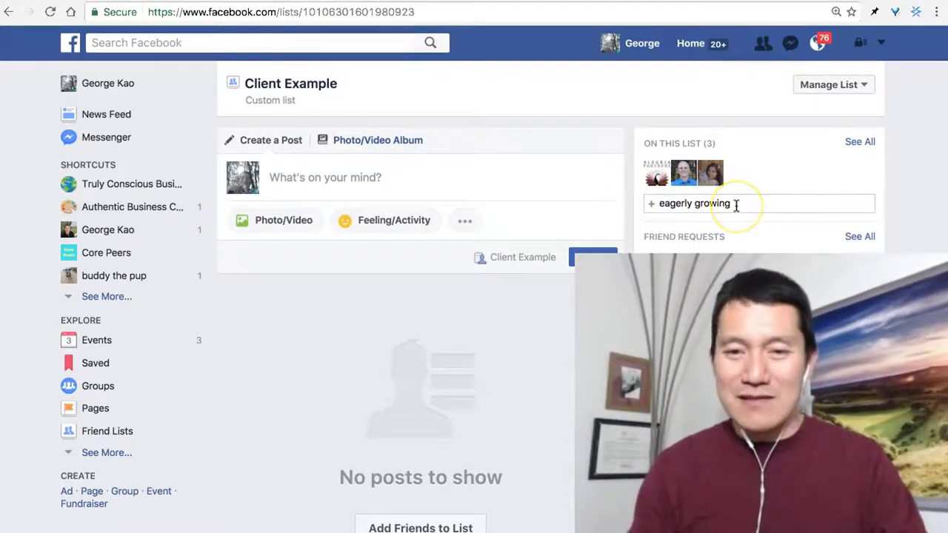
pyautogui.hotkey('ctrl', 'a')
pyautogui.press('BackSpace')
# - Search 'eagerly growing', like and follow the Eagerly Growing page, and return to News Feed
pyautogui.click(376, 47)
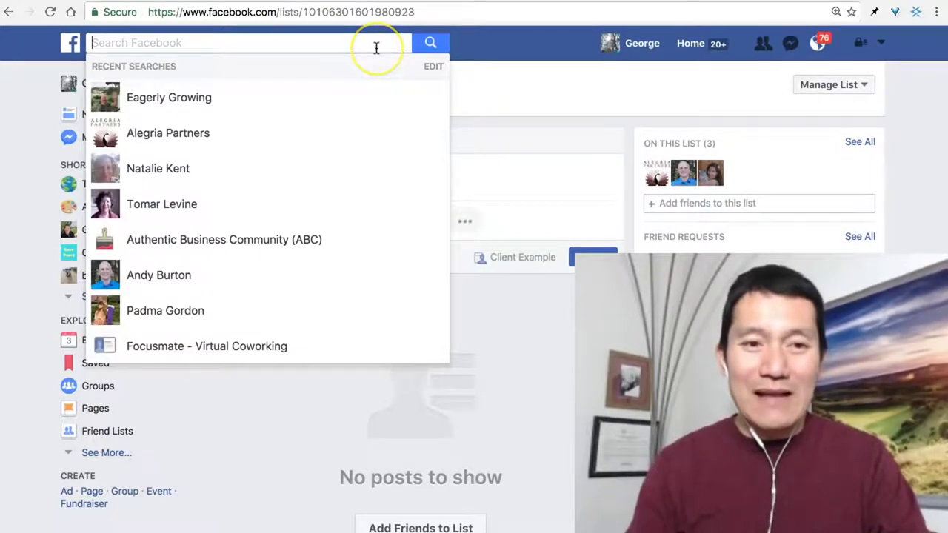
pyautogui.write('eagerly growi')
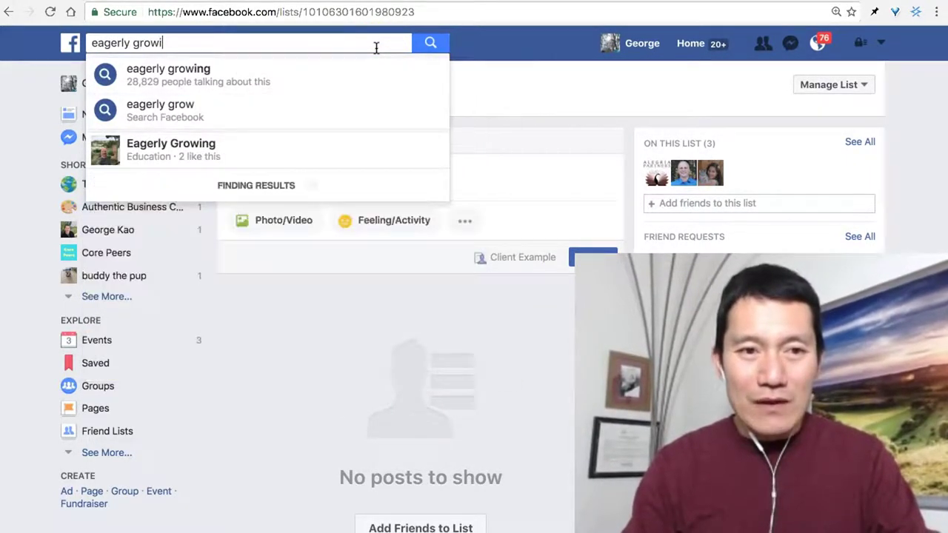
pyautogui.write('ng')
pyautogui.click(272, 122)
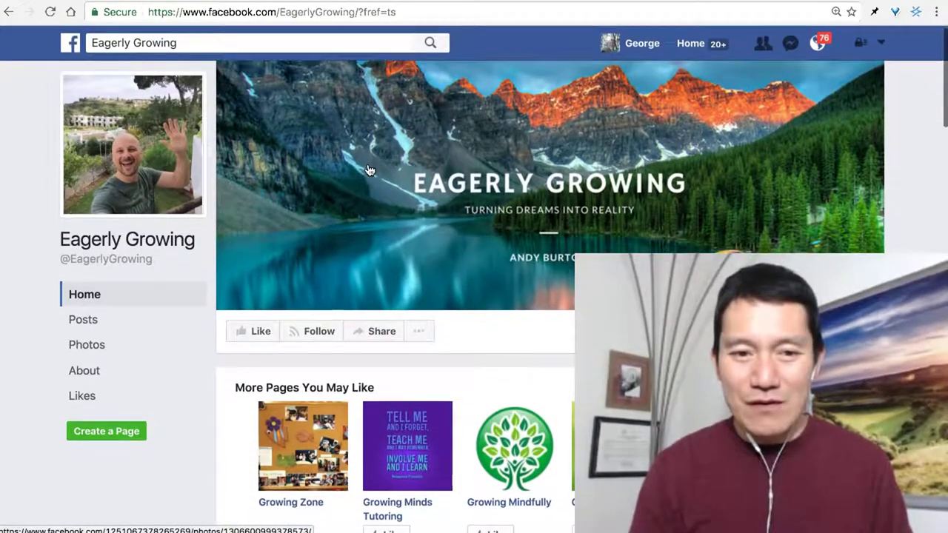
pyautogui.click(252, 337)
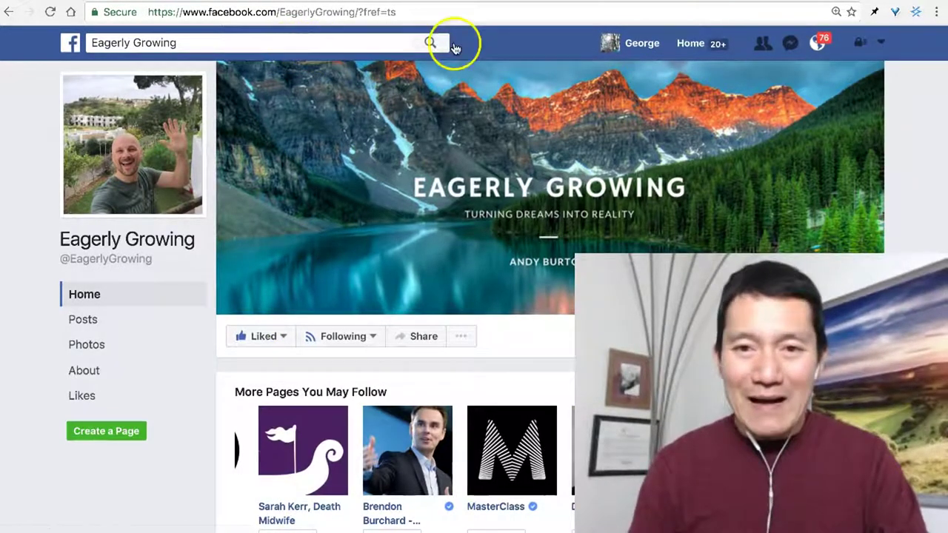
pyautogui.click(703, 50)
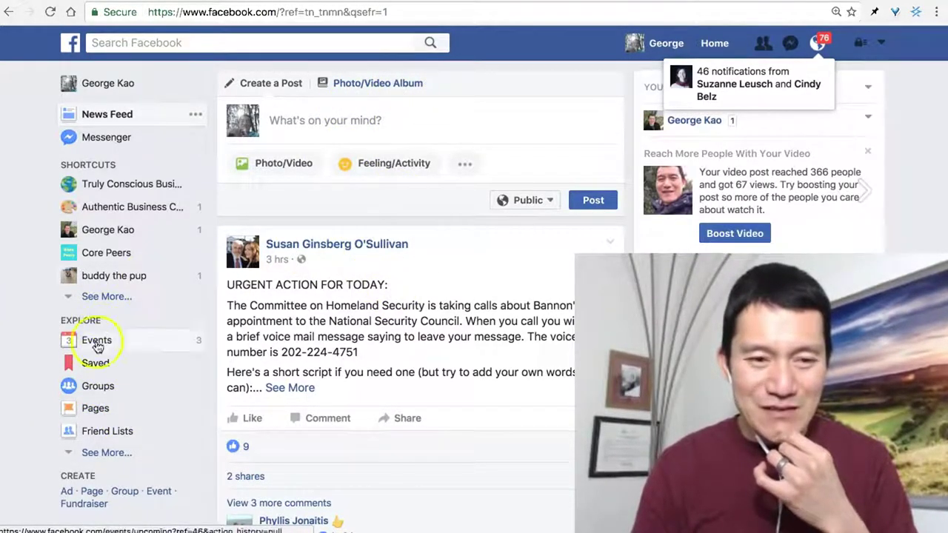
pyautogui.click(94, 434)
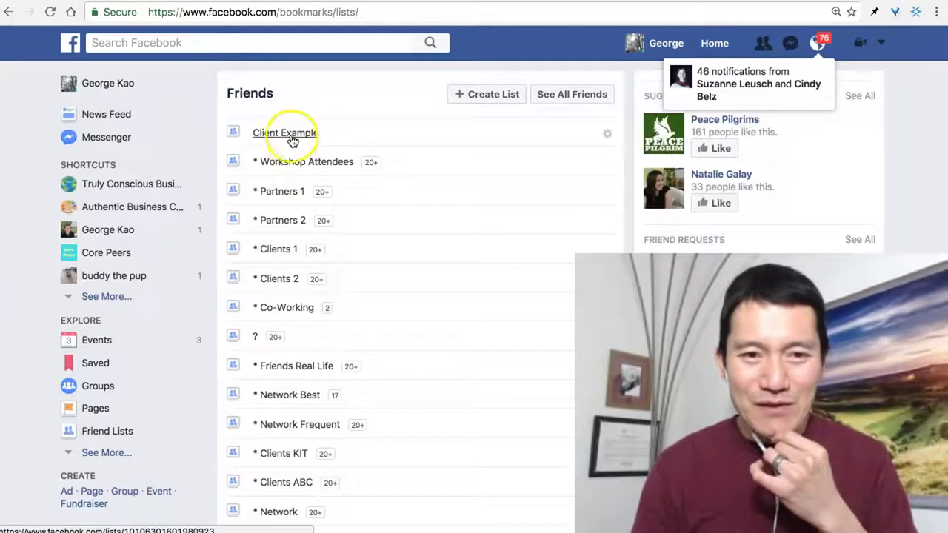
pyautogui.click(289, 132)
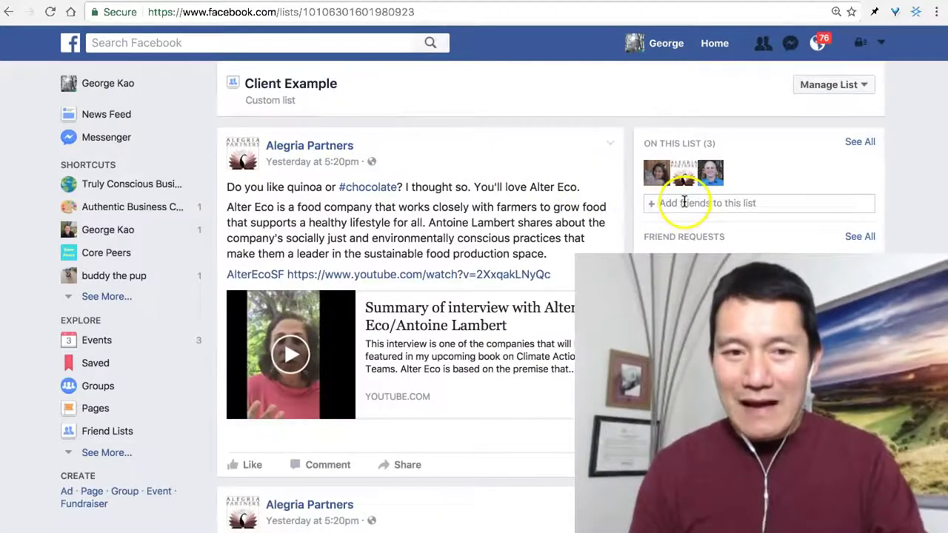
pyautogui.scroll(-2, 626, 166)
pyautogui.scroll(-5, 626, 167)
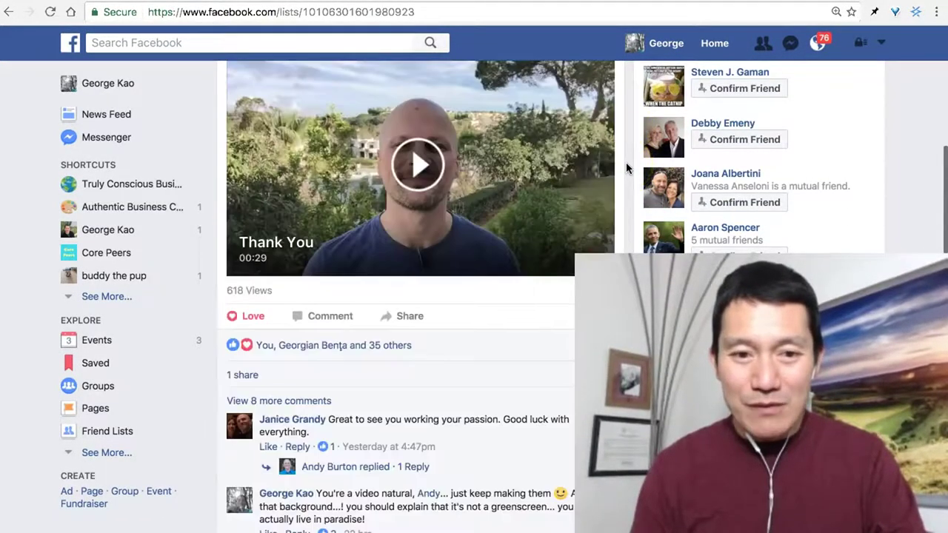
pyautogui.scroll(7, 625, 167)
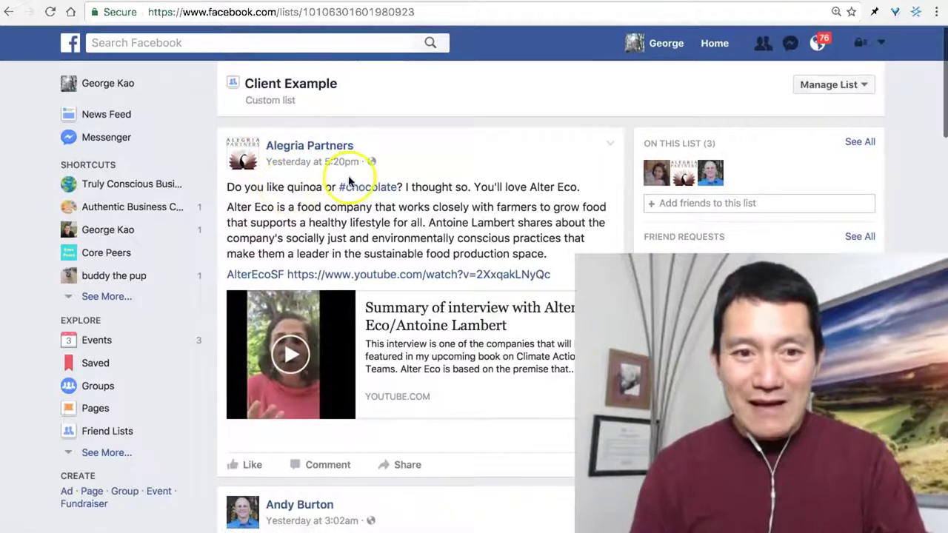
pyautogui.scroll(-3, 624, 204)
pyautogui.scroll(3, 623, 201)
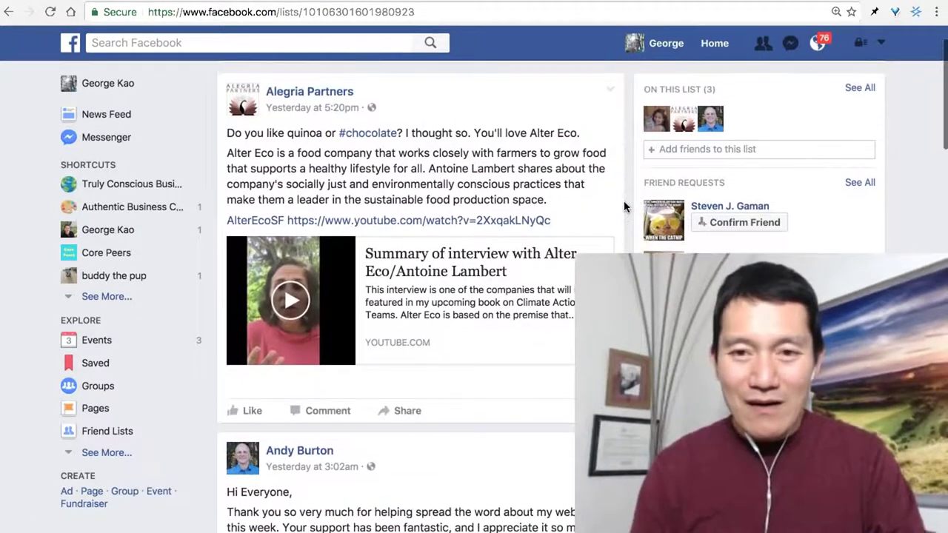
# - Add Eagerly Growing to the Client Example list by searching 'eagerl'
pyautogui.click(689, 201)
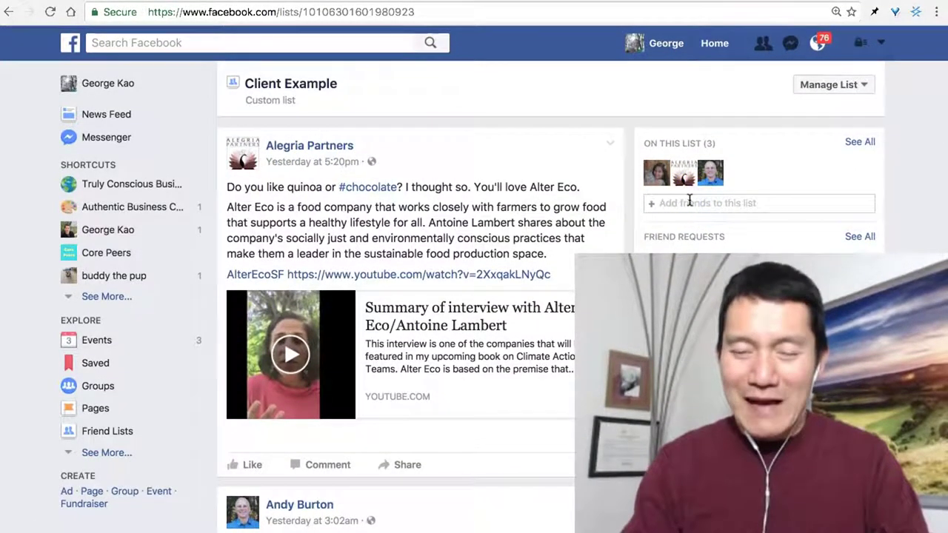
pyautogui.write('eagerl')
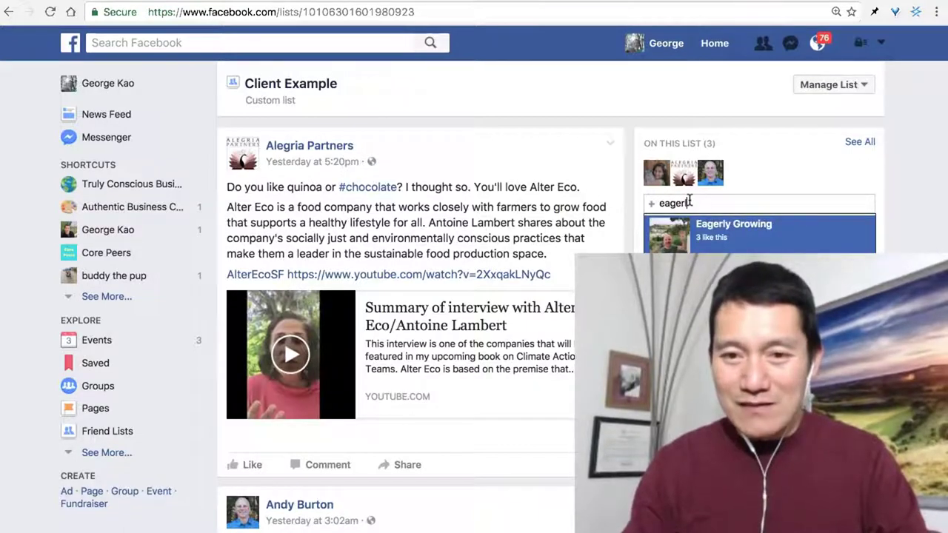
pyautogui.click(708, 240)
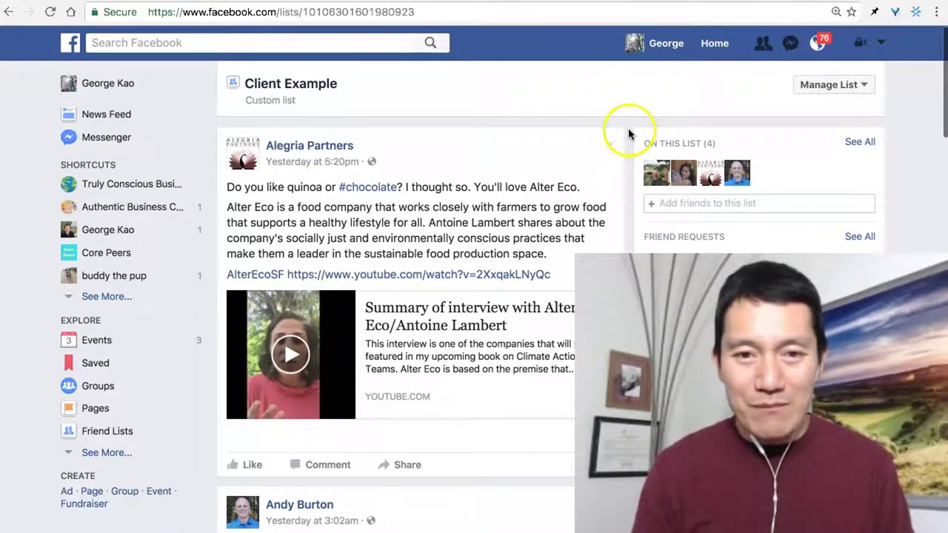
pyautogui.scroll(-3, 622, 131)
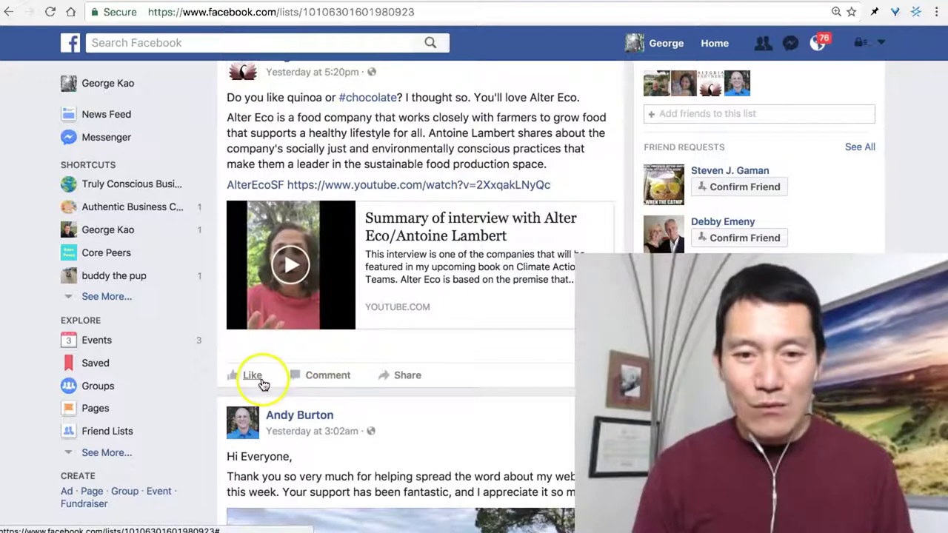
# - React with Love to the Alegria Partners post in the list feed
pyautogui.moveTo(258, 368)
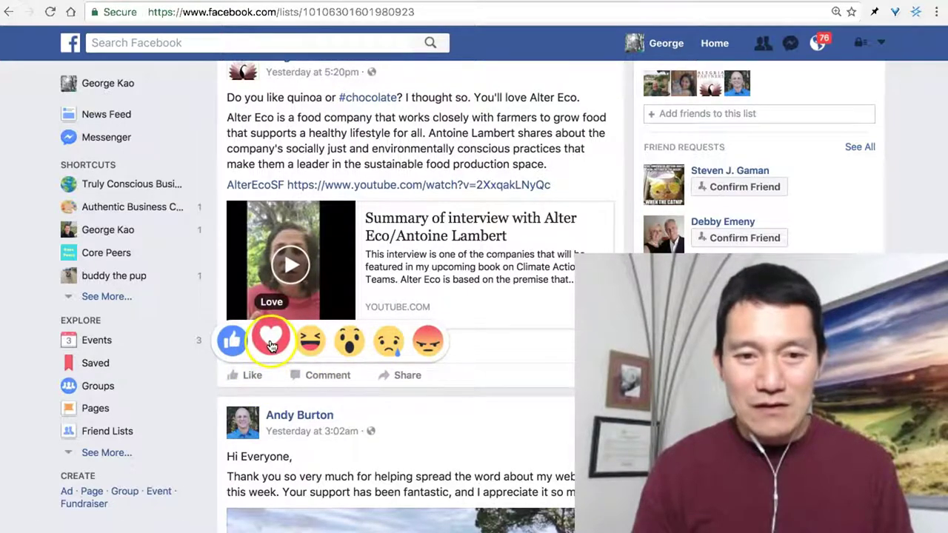
pyautogui.click(271, 342)
pyautogui.scroll(-5, 413, 232)
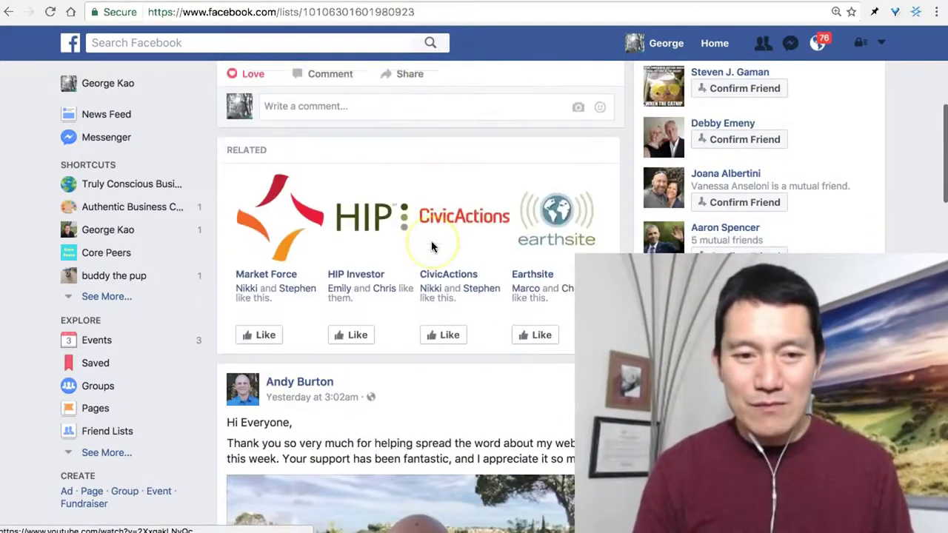
pyautogui.scroll(-4, 431, 246)
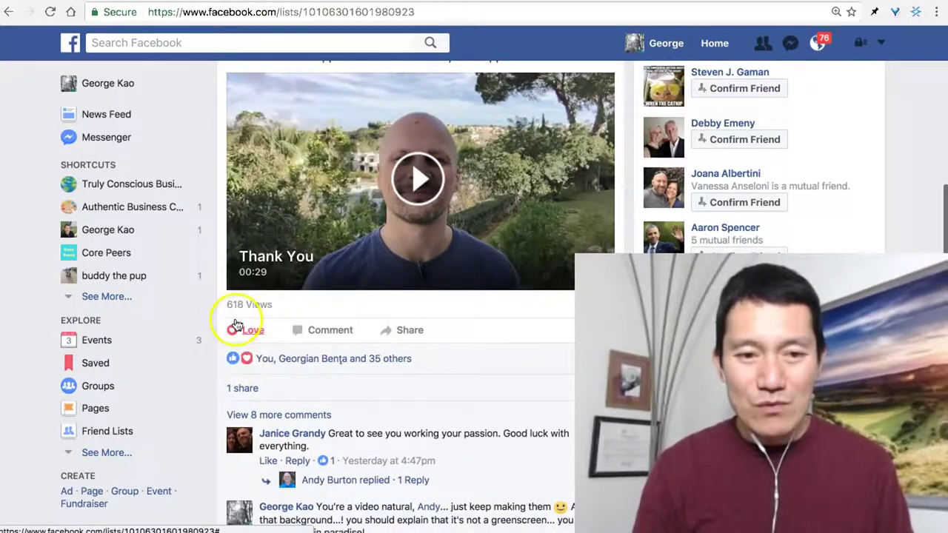
pyautogui.scroll(-8, 444, 244)
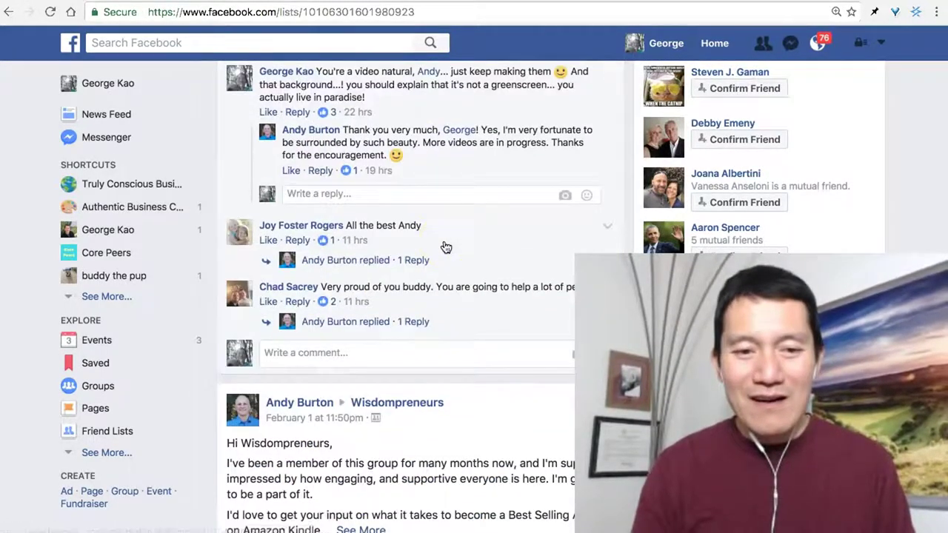
pyautogui.scroll(-1, 444, 246)
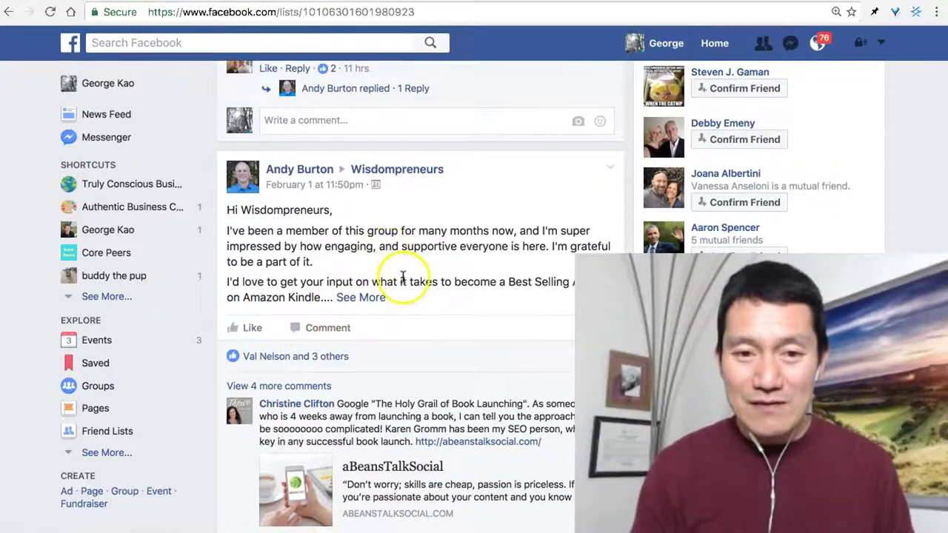
pyautogui.scroll(-2, 363, 265)
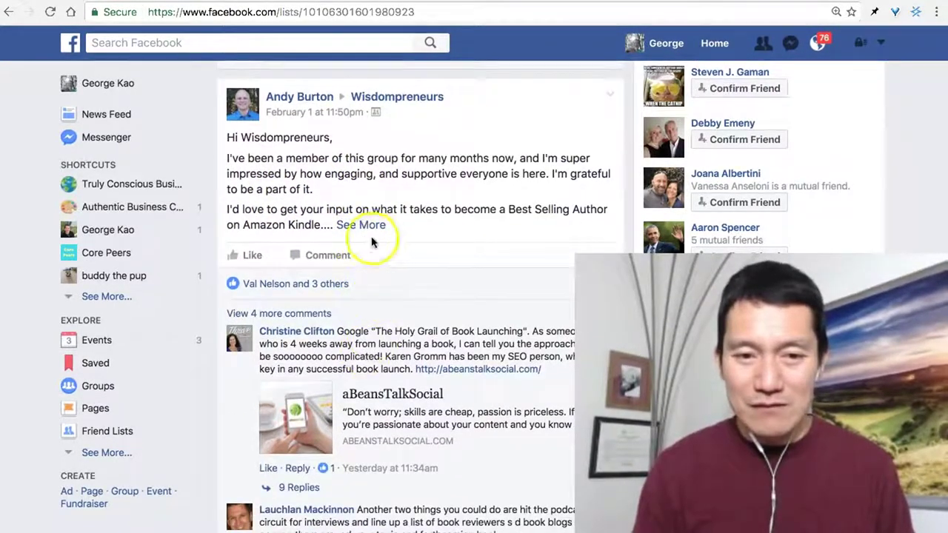
# - React with Love to the Wisdompreneurs group post, then launch Safari
pyautogui.moveTo(251, 256)
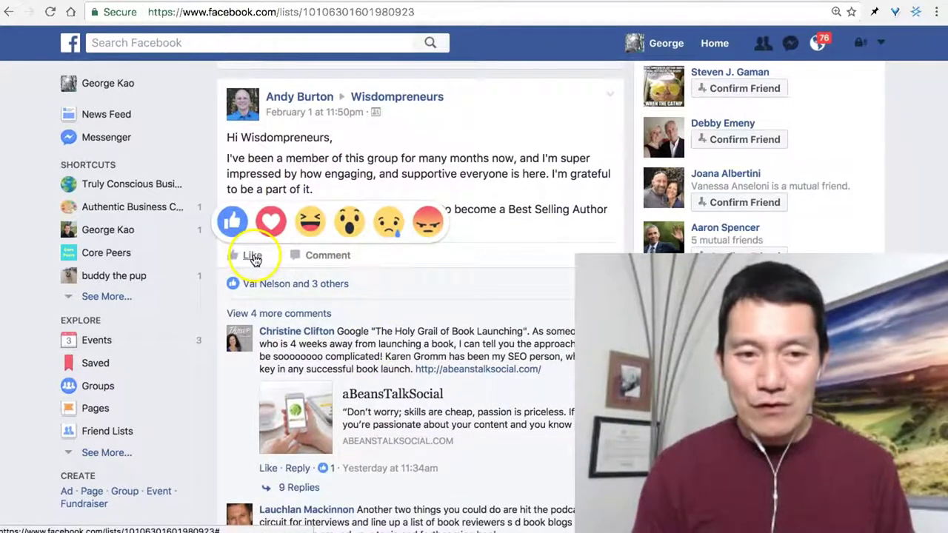
pyautogui.click(271, 219)
pyautogui.scroll(-10, 474, 208)
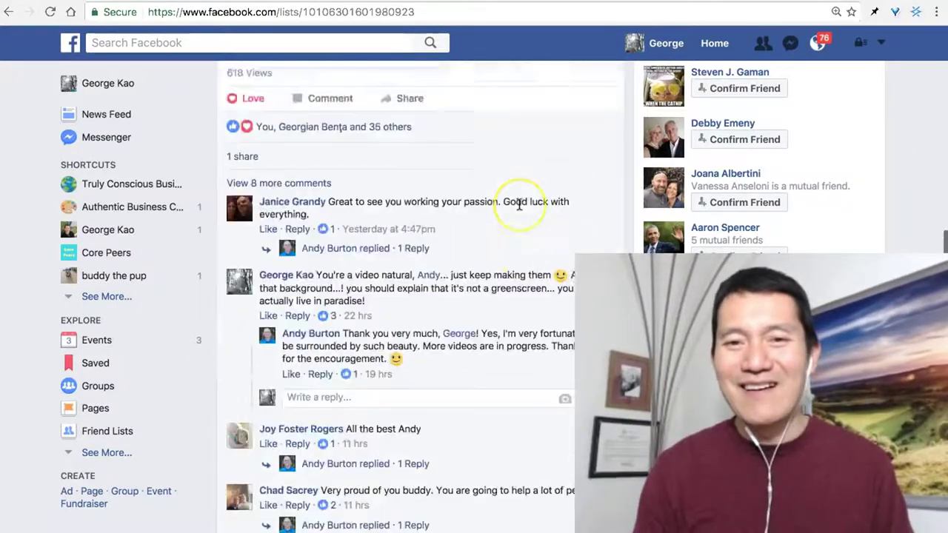
pyautogui.scroll(15, 518, 206)
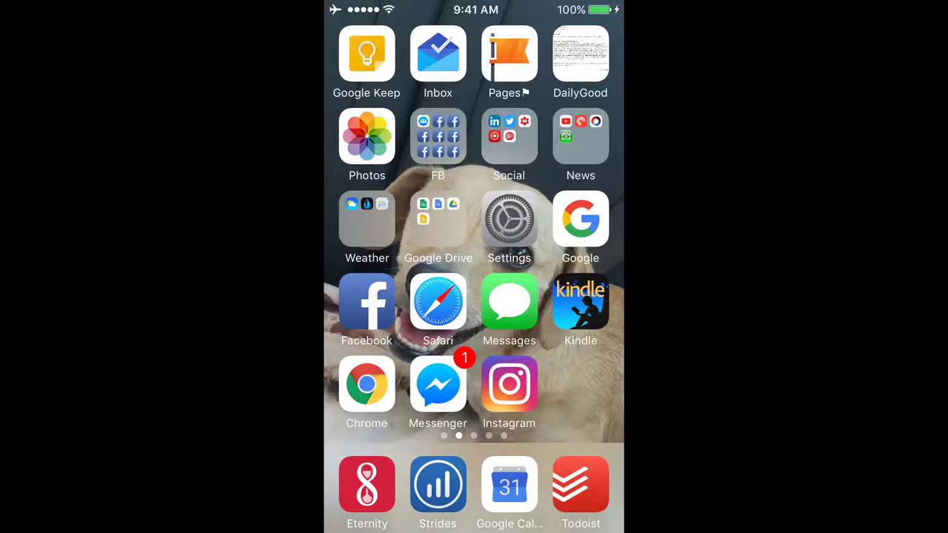
pyautogui.click(437, 302)
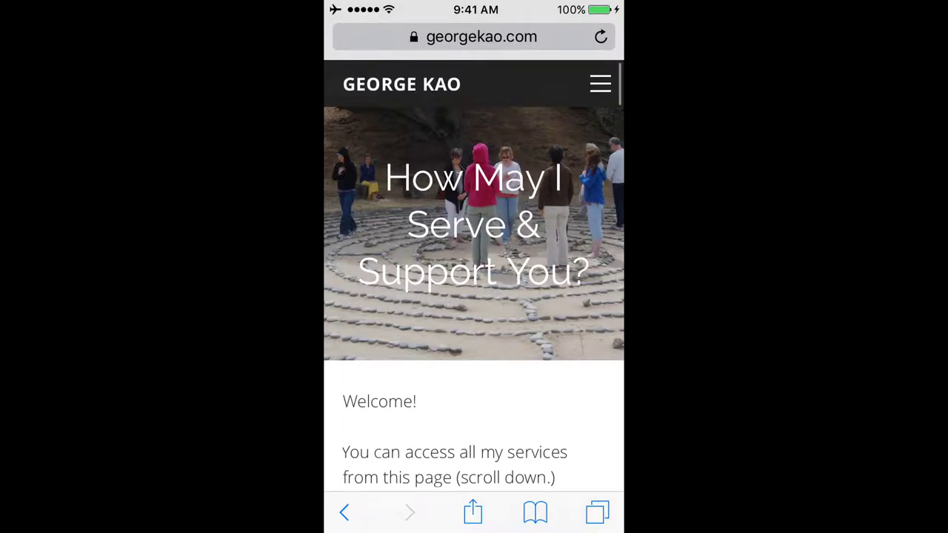
# - Load facebook.com in Safari via the 'face' address-bar suggestion
pyautogui.click(481, 36)
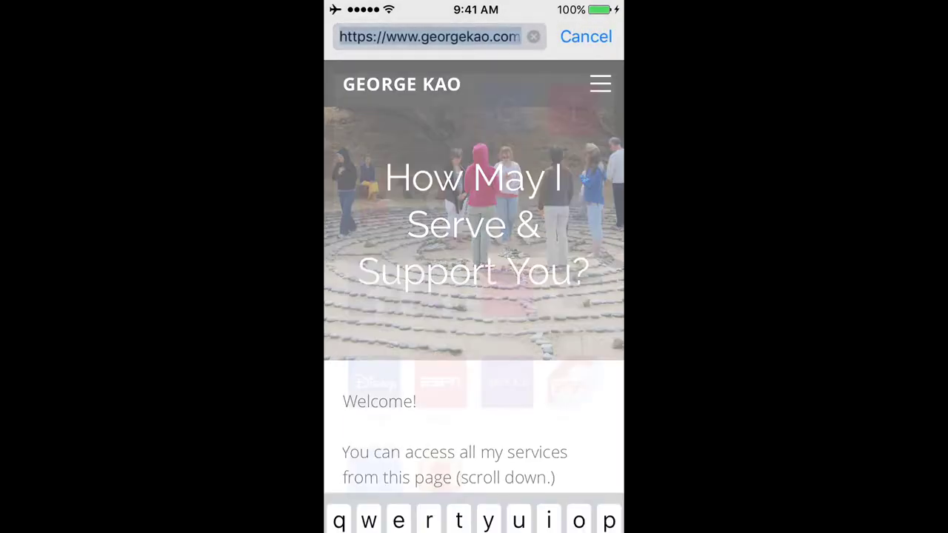
pyautogui.write('face')
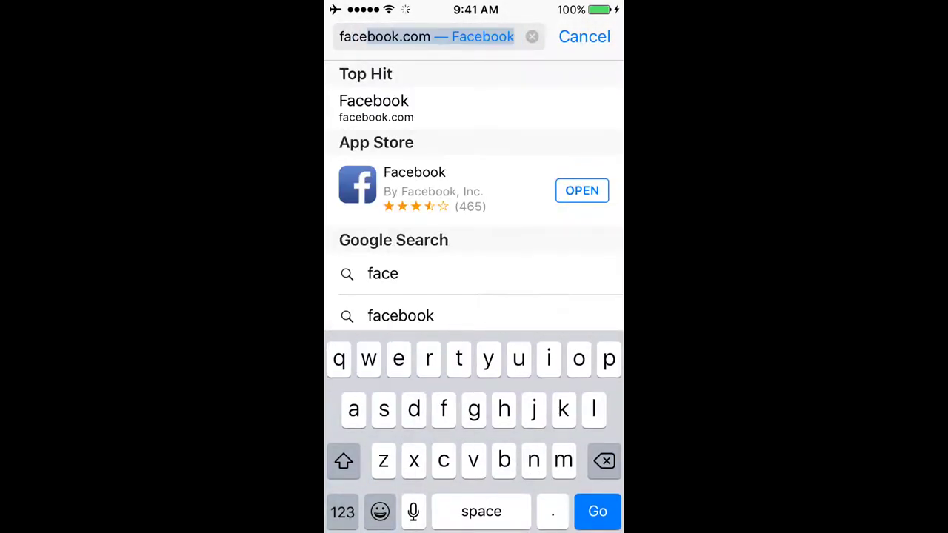
pyautogui.press('Return')
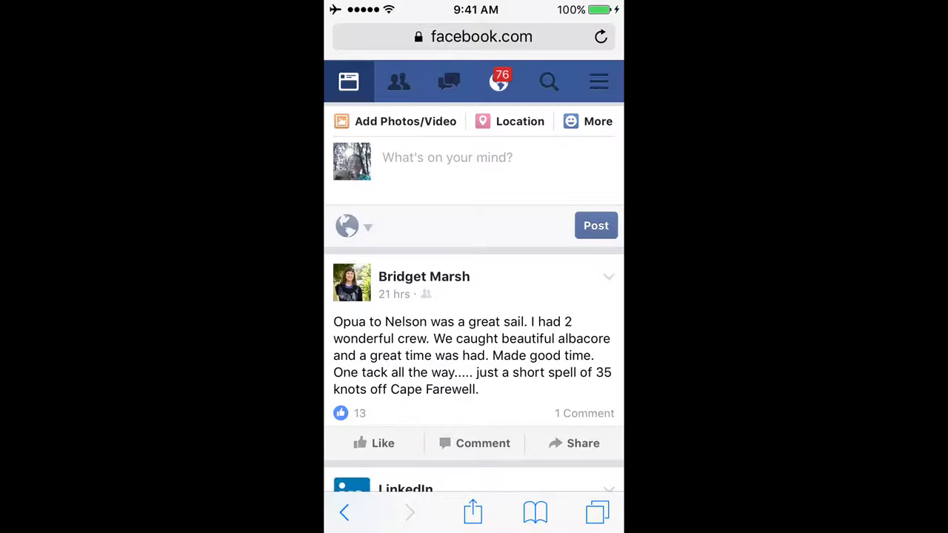
pyautogui.click(598, 81)
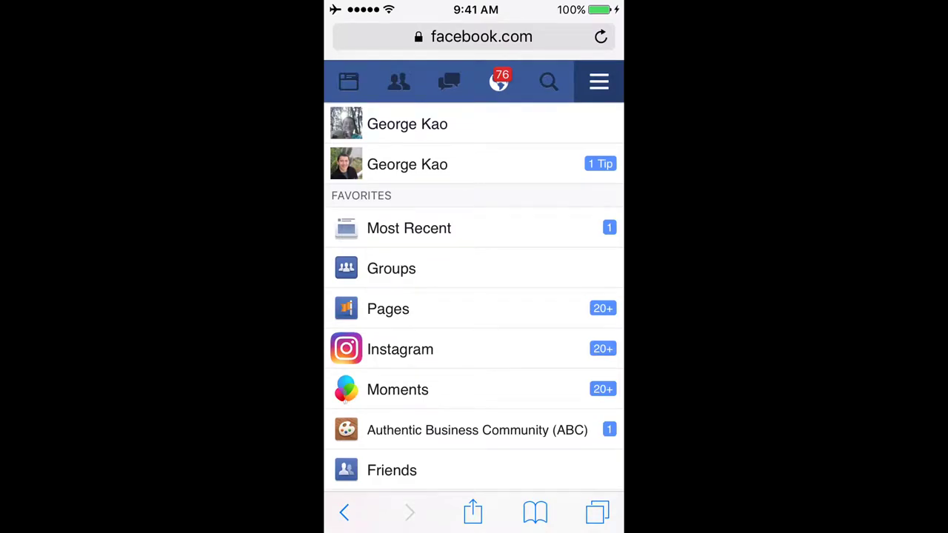
# - From the menu's Friends section, show all friend lists and open the Client Example feed
pyautogui.scroll(-5, 474, 296)
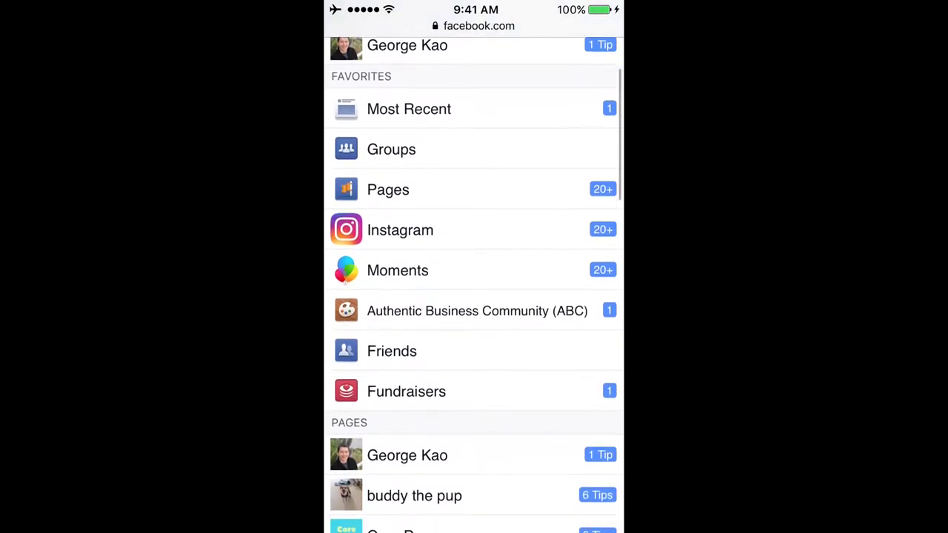
pyautogui.scroll(-3, 473, 296)
pyautogui.scroll(-3, 473, 296)
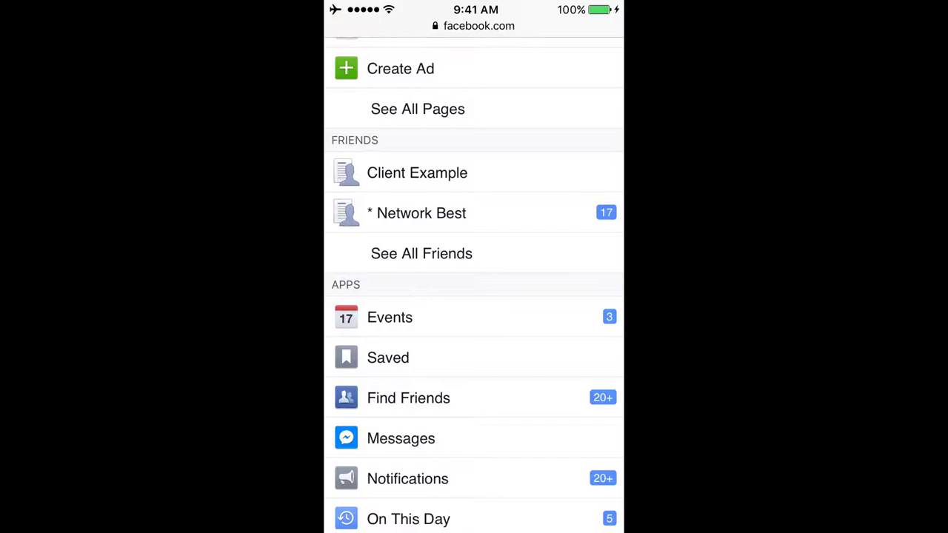
pyautogui.click(422, 253)
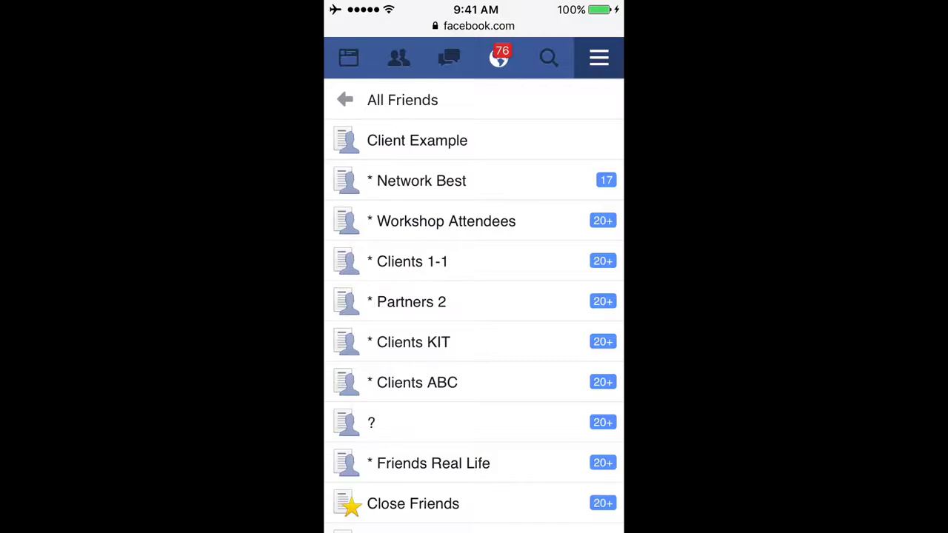
pyautogui.click(417, 140)
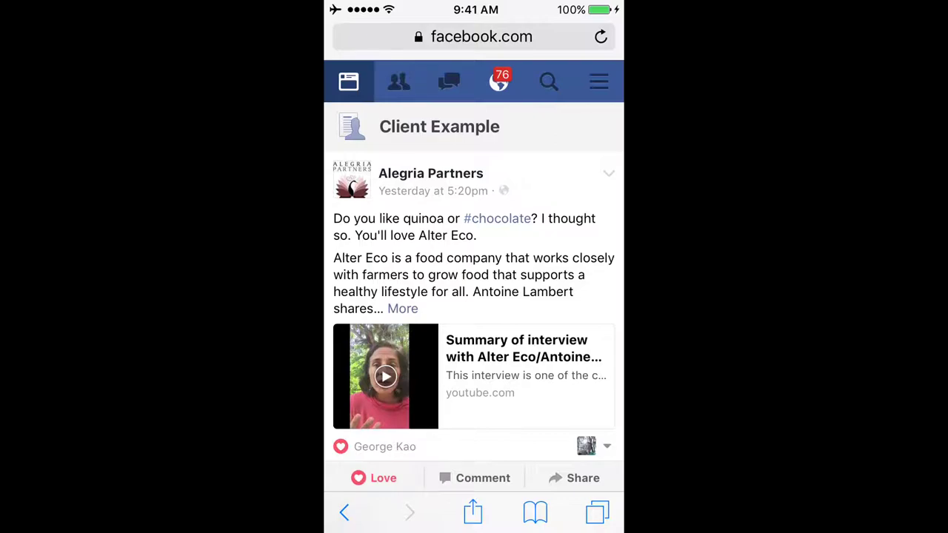
# - Browse the Client Example feed posts, then bring up Safari's share sheet for the page
pyautogui.scroll(-2, 473, 296)
pyautogui.scroll(2, 473, 296)
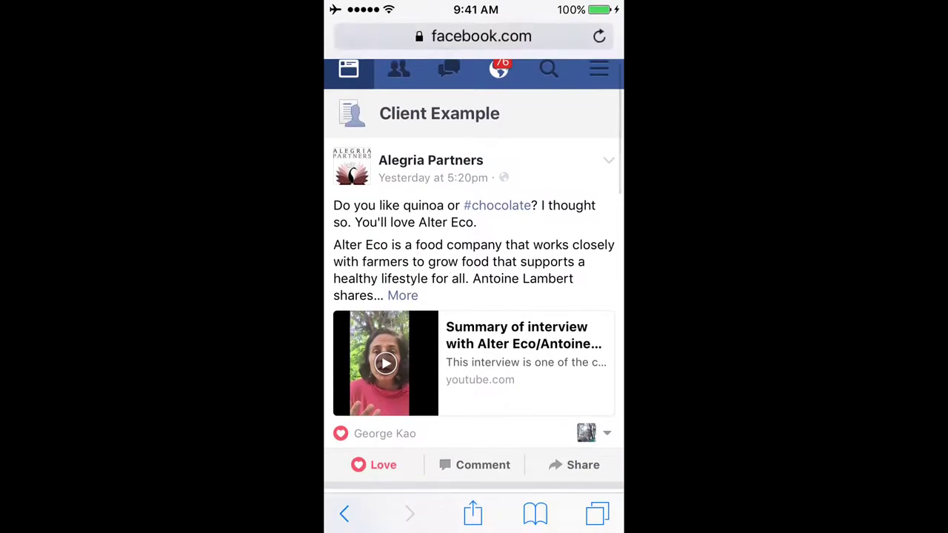
pyautogui.scroll(-3, 474, 296)
pyautogui.scroll(-2, 474, 296)
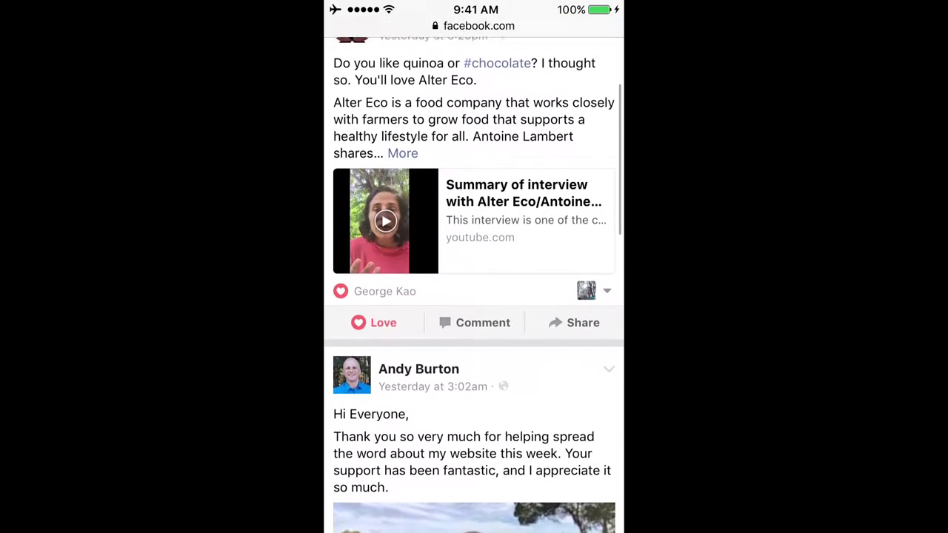
pyautogui.scroll(-5, 474, 296)
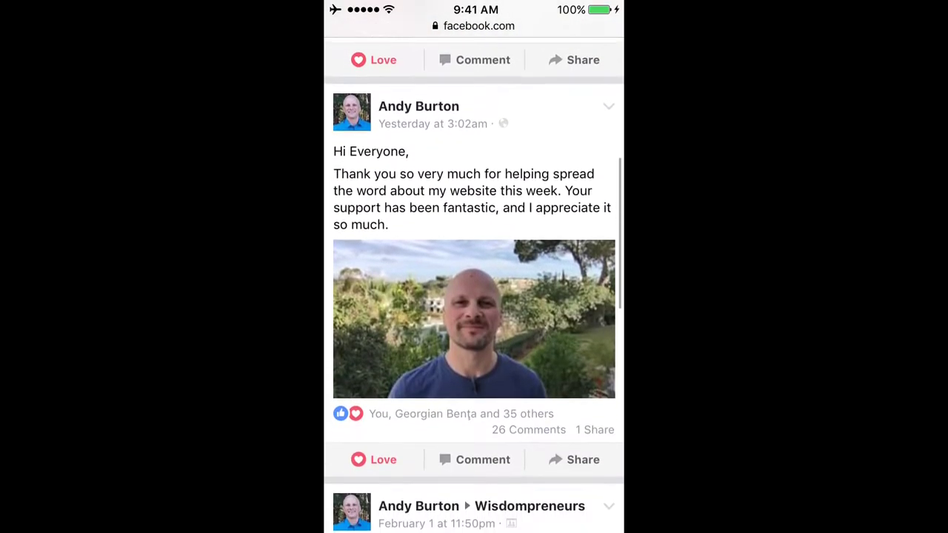
pyautogui.scroll(-5, 474, 296)
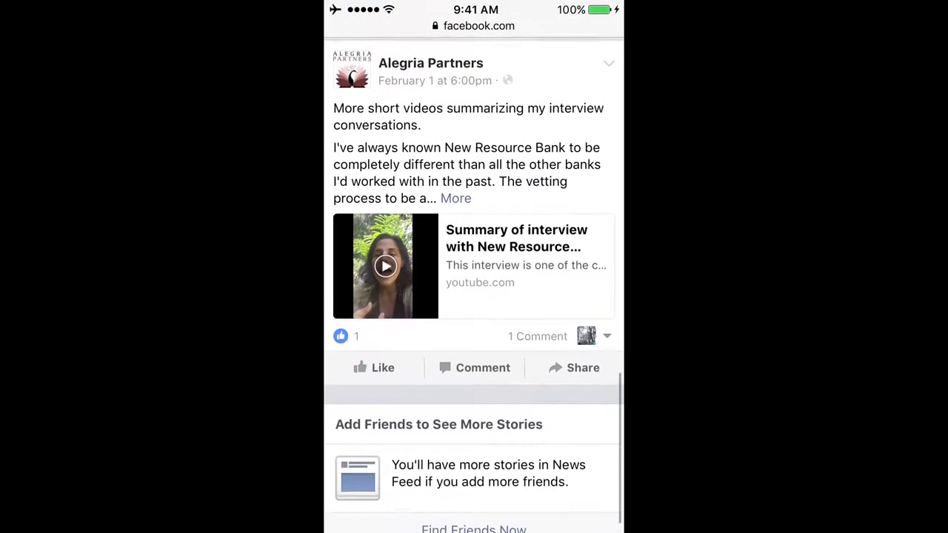
pyautogui.scroll(4, 474, 296)
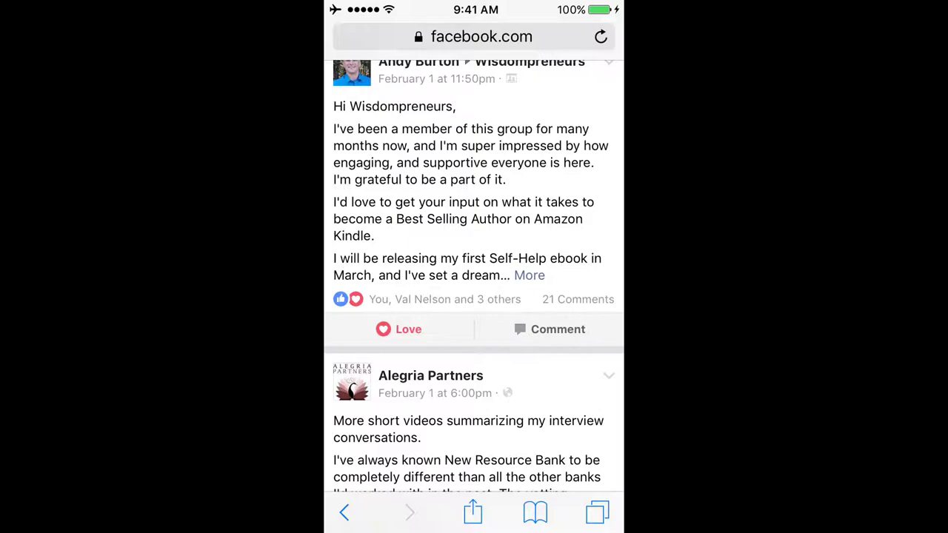
pyautogui.click(472, 511)
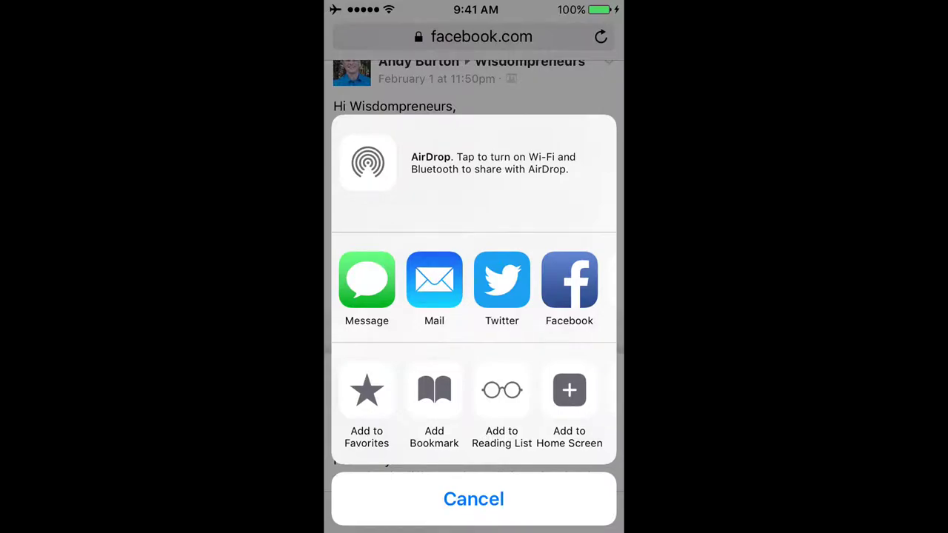
# - Add the Client Example page to the Home Screen under the name 'Clients'
pyautogui.click(568, 399)
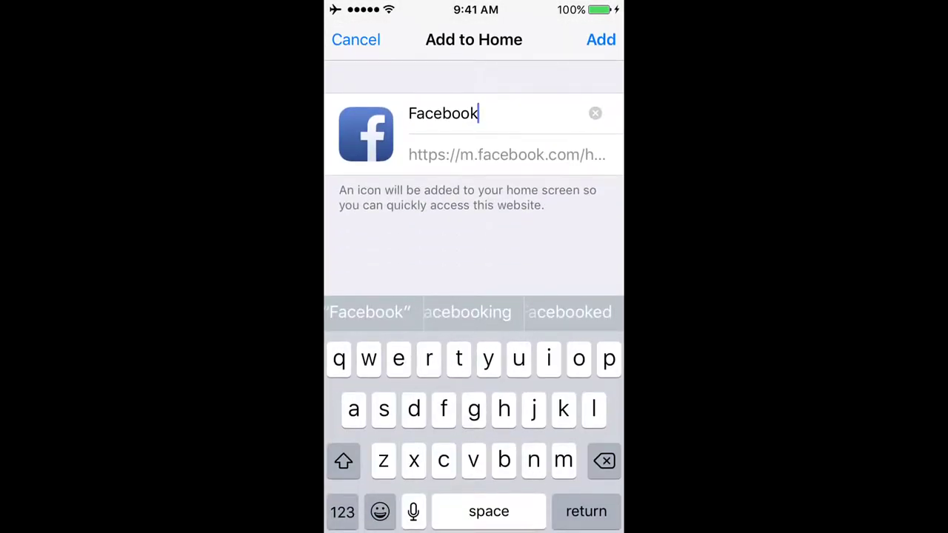
pyautogui.click(594, 112)
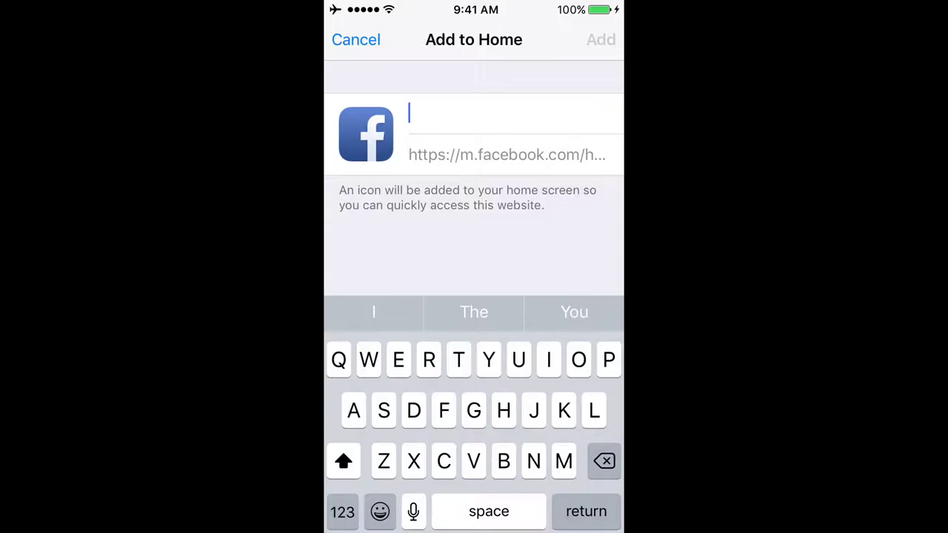
pyautogui.write('Clients')
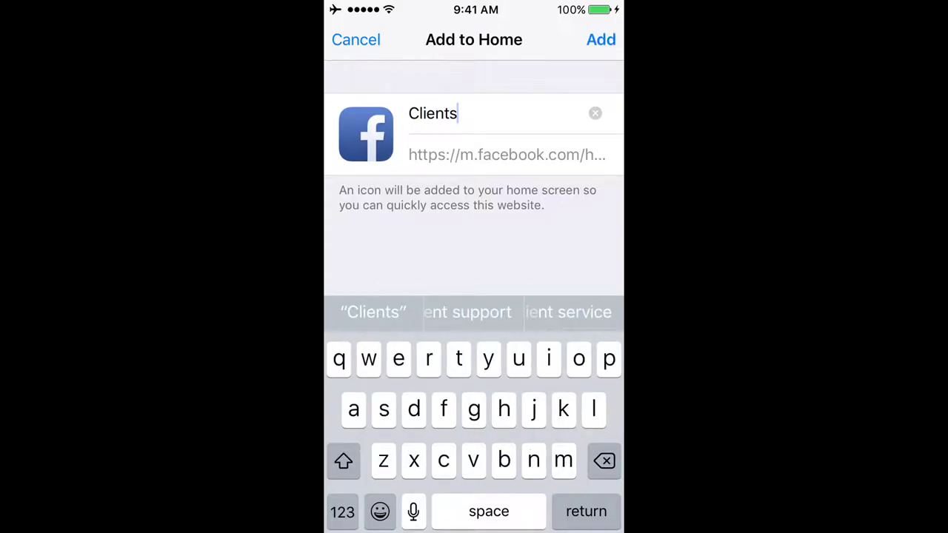
pyautogui.click(600, 39)
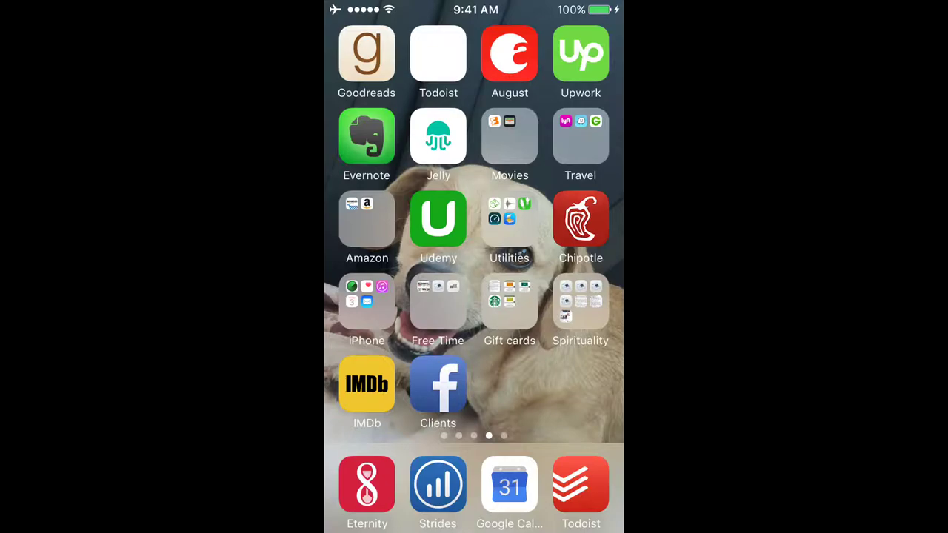
pyautogui.click(438, 385)
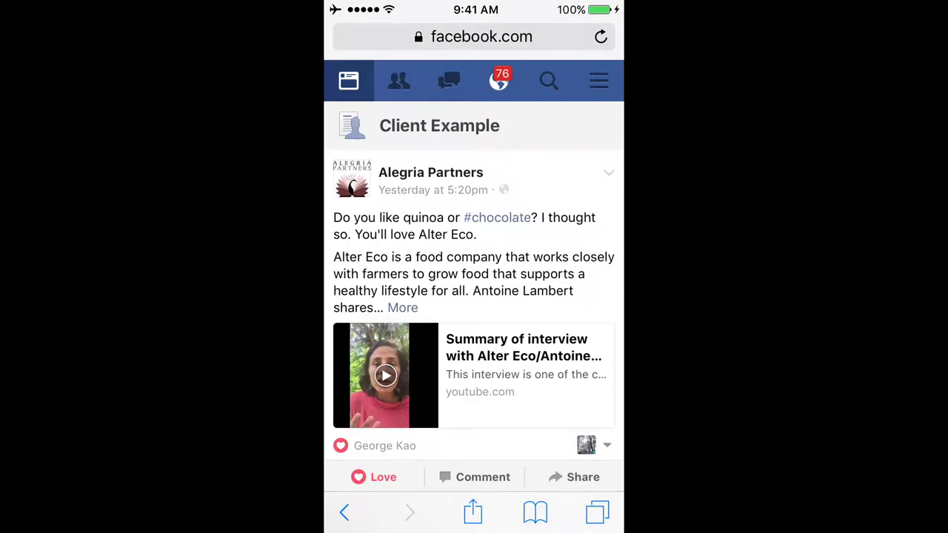
pyautogui.scroll(-3, 474, 296)
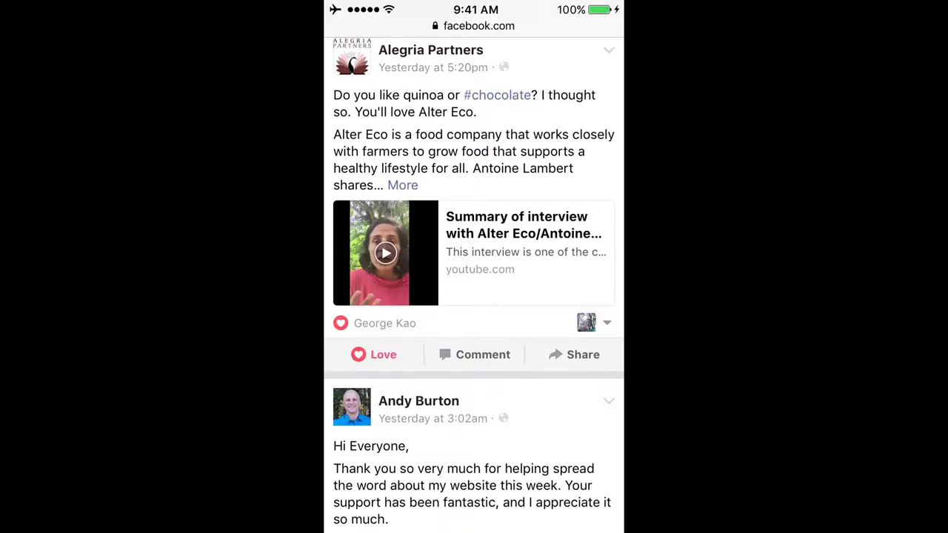
pyautogui.moveTo(373, 354); pyautogui.dragTo(410, 285)
pyautogui.scroll(2, 474, 296)
pyautogui.scroll(-4, 474, 296)
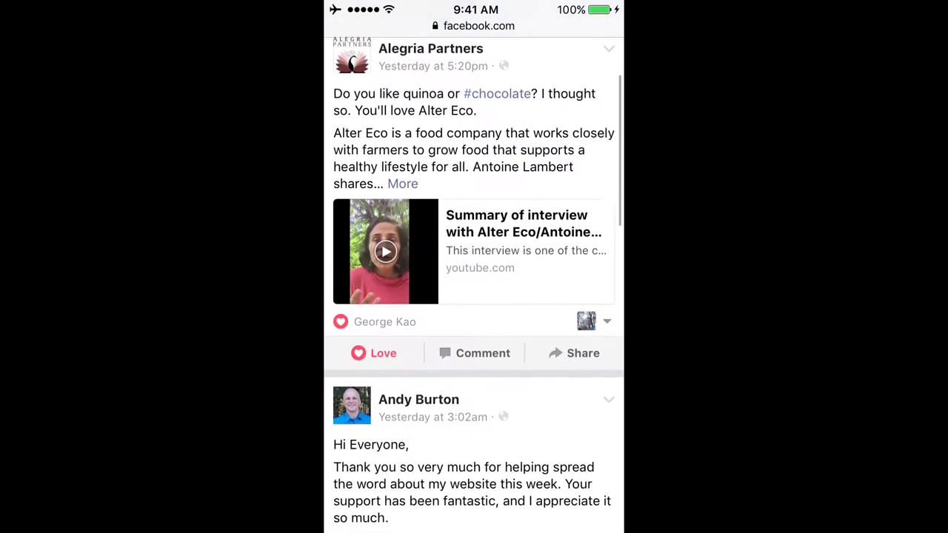
pyautogui.scroll(2, 474, 296)
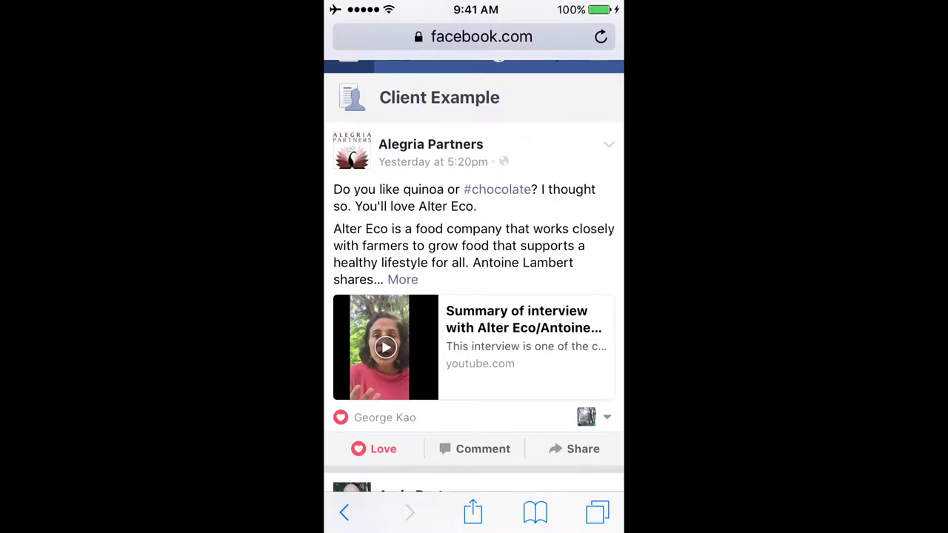
pyautogui.press('super')
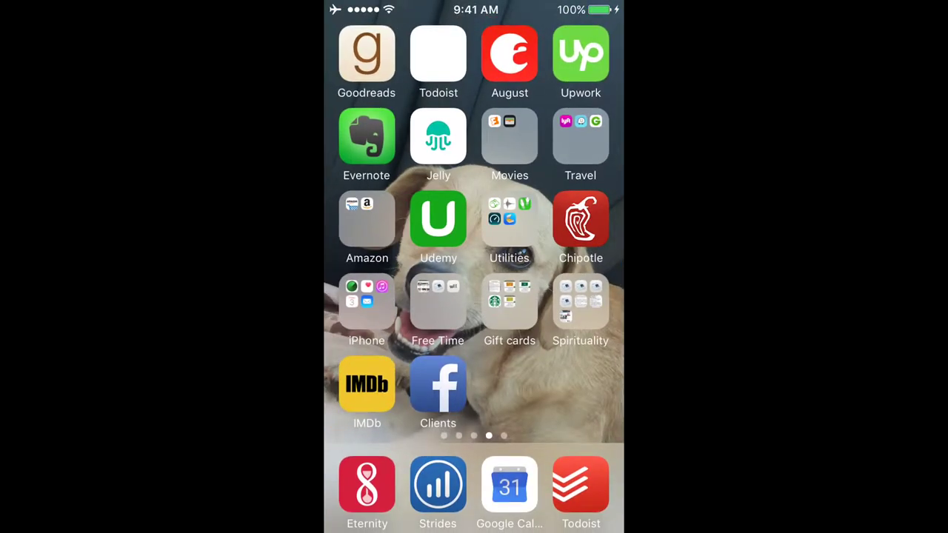
# - Move the Clients icon to the previous home page and drop it into the FB folder
pyautogui.click(437, 384)
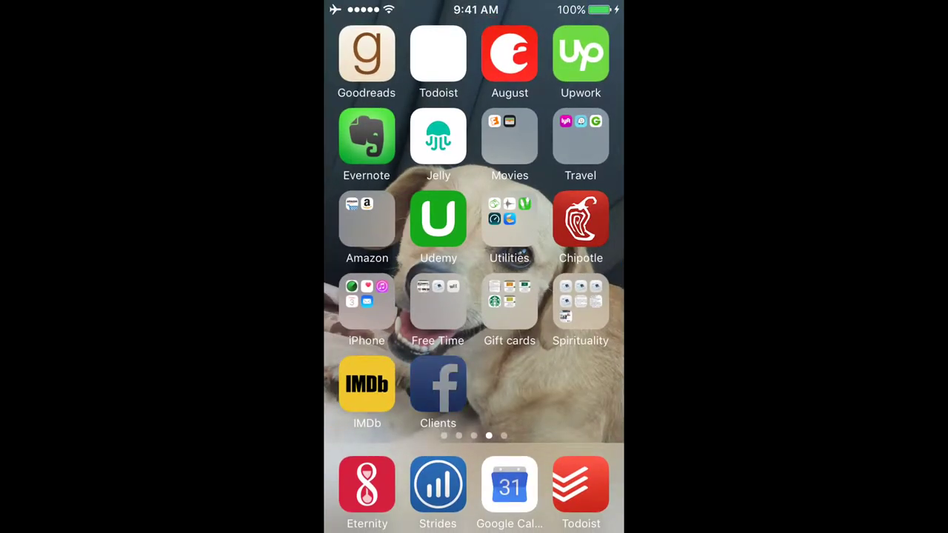
pyautogui.moveTo(437, 383); pyautogui.dragTo(580, 389)
pyautogui.press('Home')
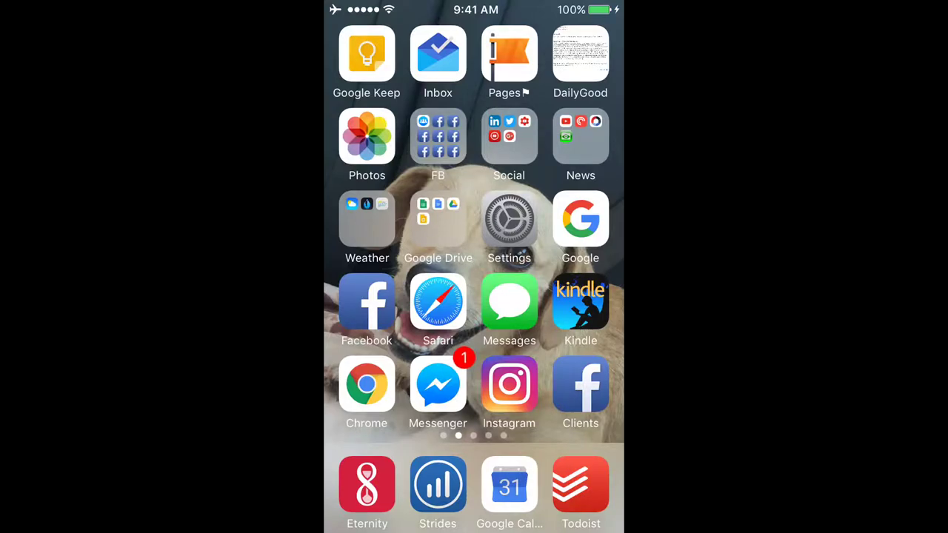
pyautogui.click(438, 137)
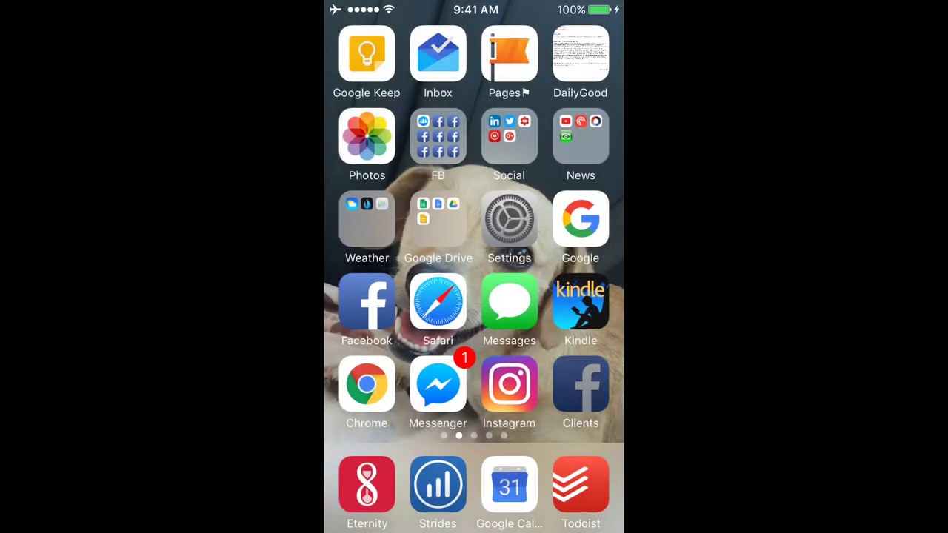
pyautogui.moveTo(581, 383); pyautogui.dragTo(563, 178)
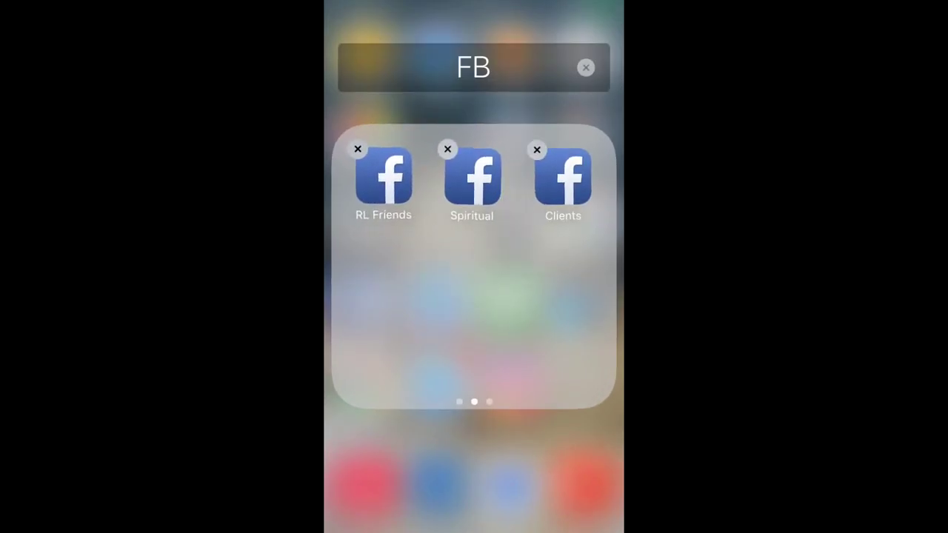
pyautogui.press('super')
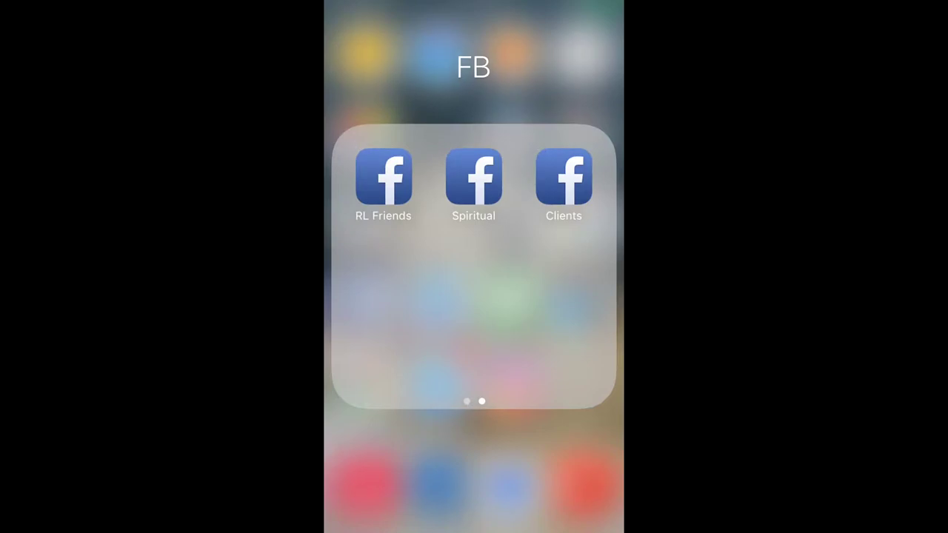
pyautogui.press('super')
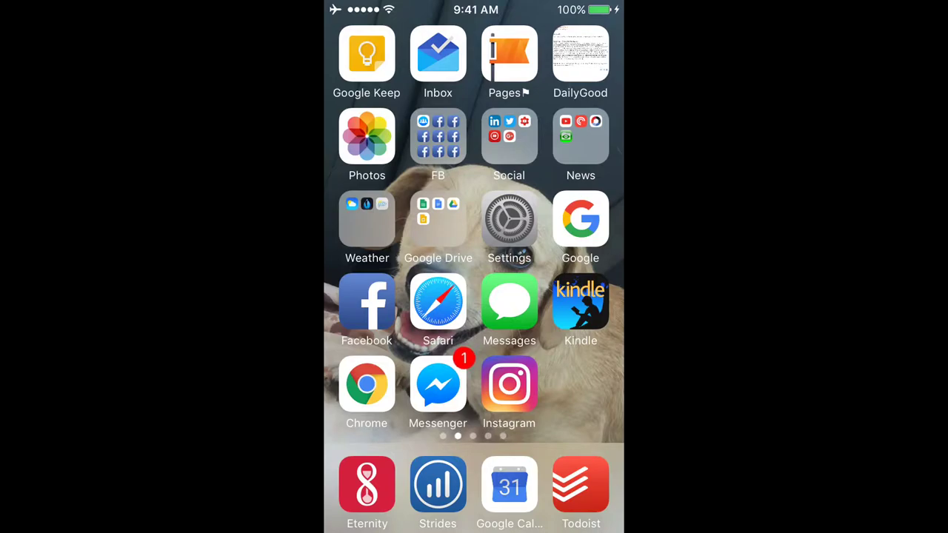
# - Launch the Clients shortcut from the FB folder's second page to reopen the Client Example feed
pyautogui.click(437, 137)
pyautogui.moveTo(563, 281); pyautogui.dragTo(385, 281)
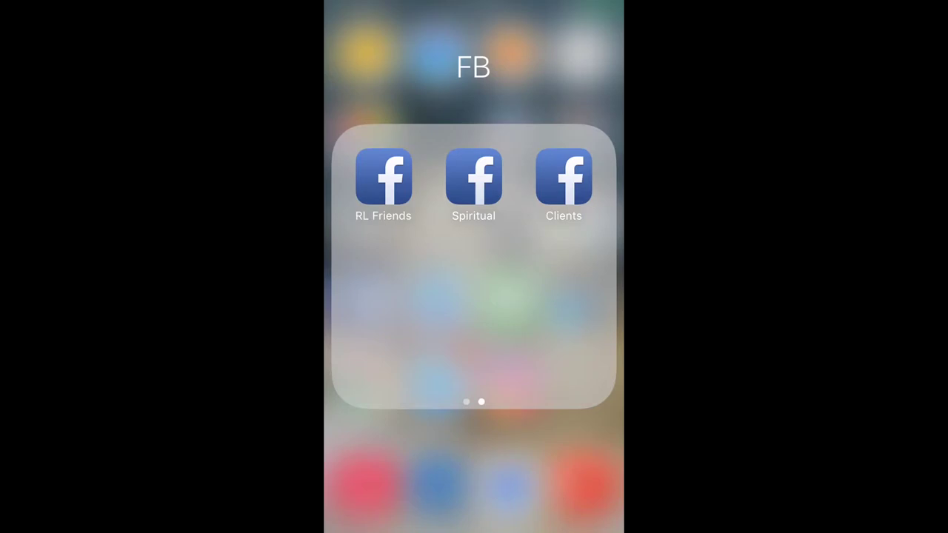
pyautogui.click(564, 177)
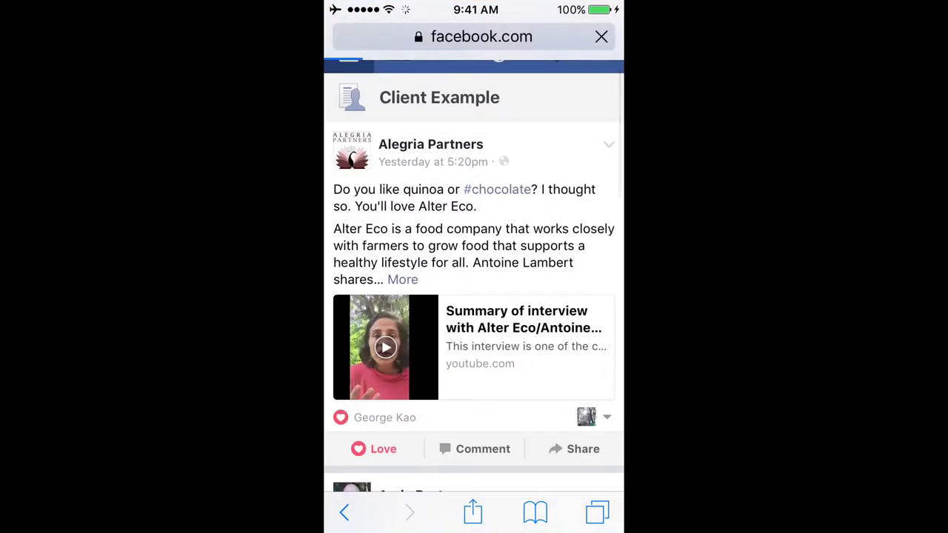